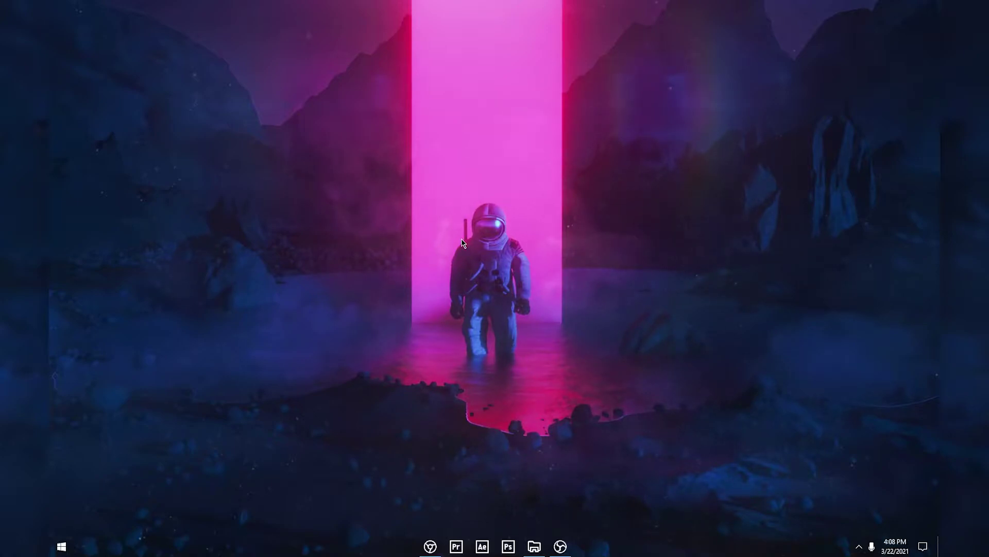
- Start downloading the Lively Wallpaper installer from the site's Download section and save it
left_click(430, 545)
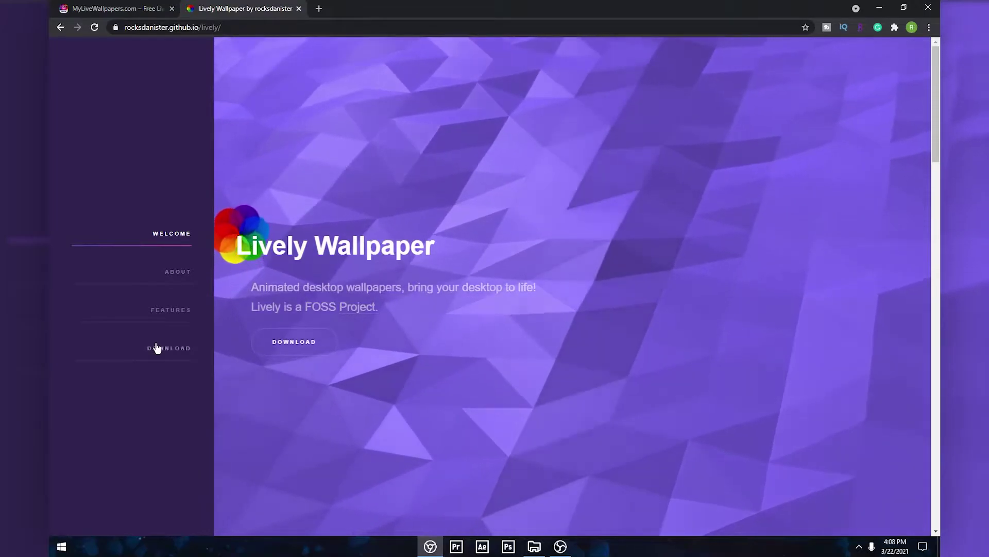
left_click(162, 348)
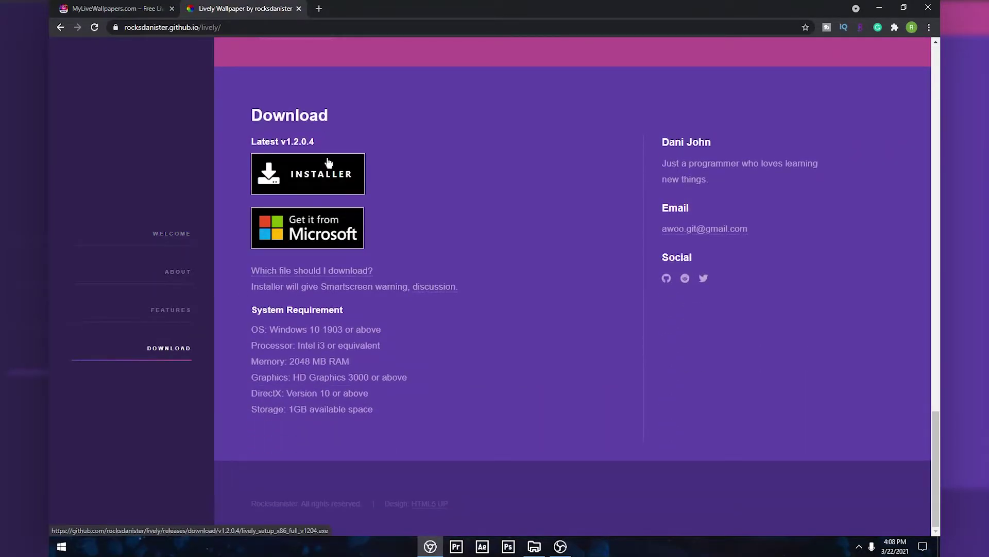
left_click(329, 178)
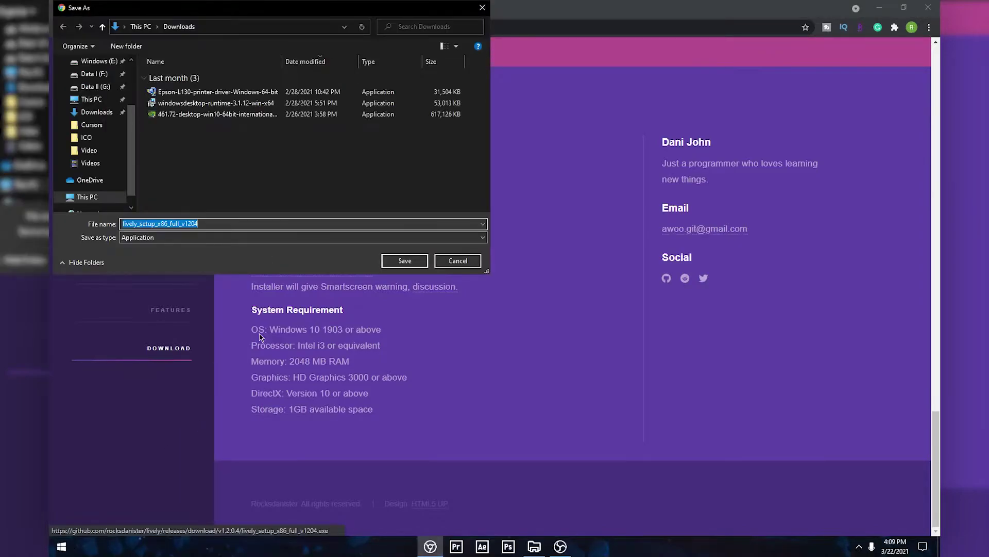
left_click(399, 259)
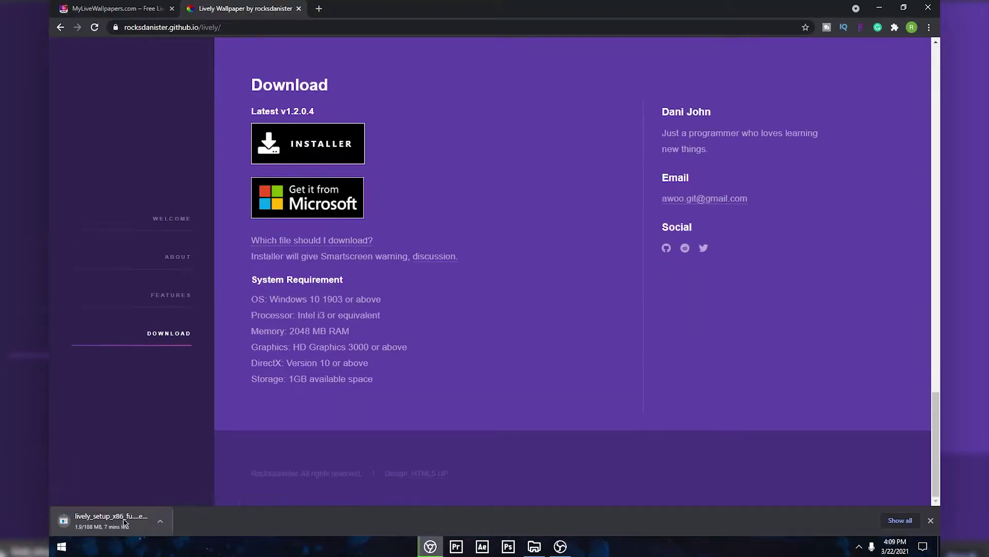
- Cancel the installer download, close the downloads bar, and minimize Chrome to show the desktop
left_click(160, 522)
left_click(182, 504)
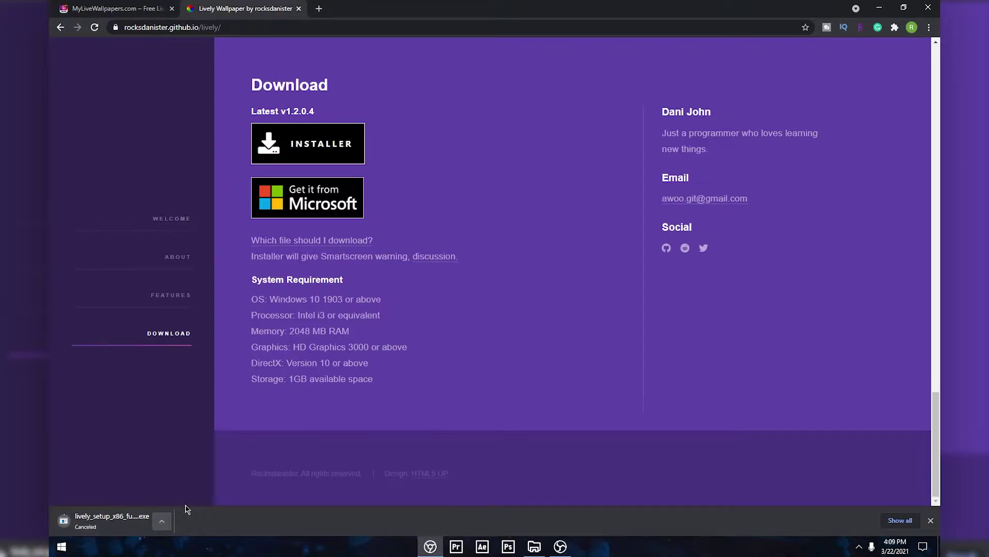
left_click(931, 520)
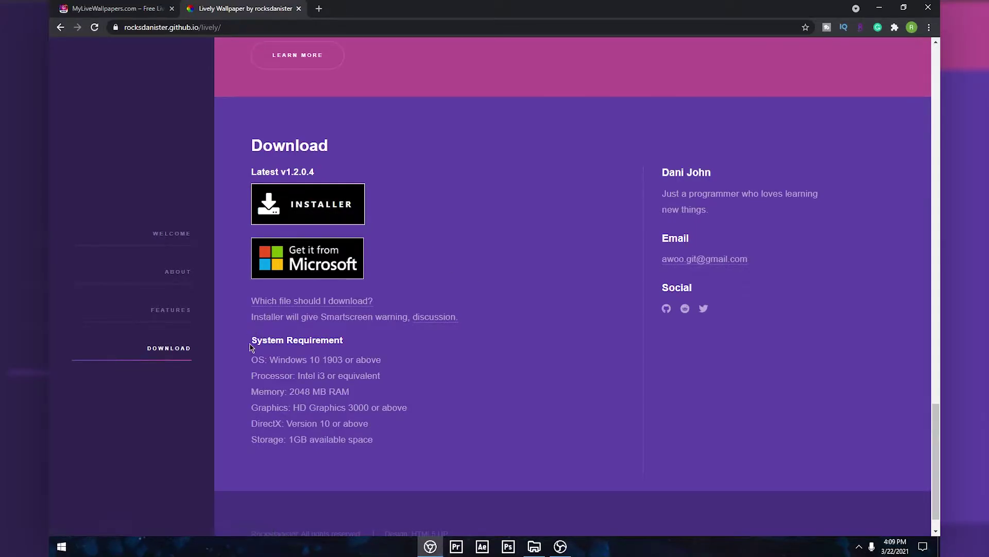
left_click_drag(284, 346, 428, 450)
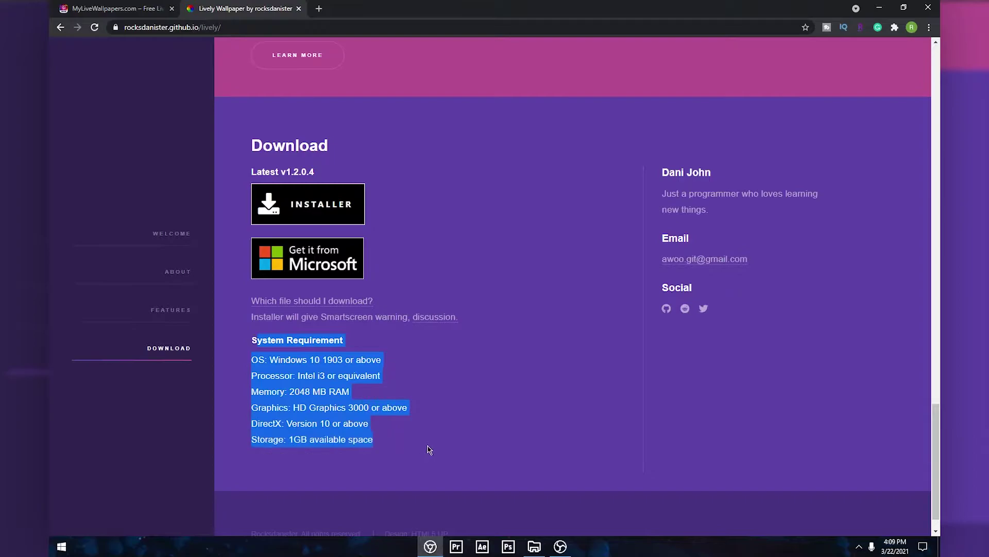
left_click(420, 445)
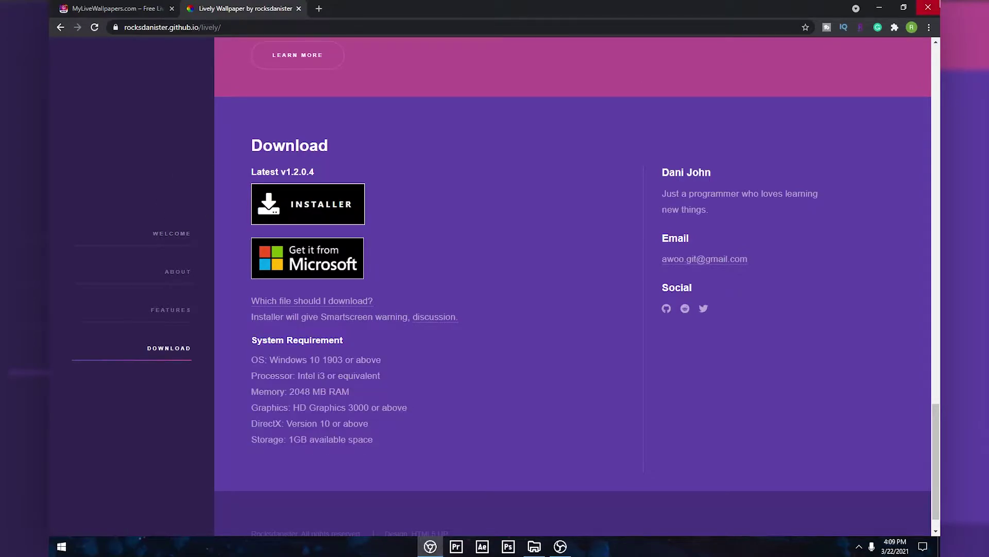
left_click(879, 7)
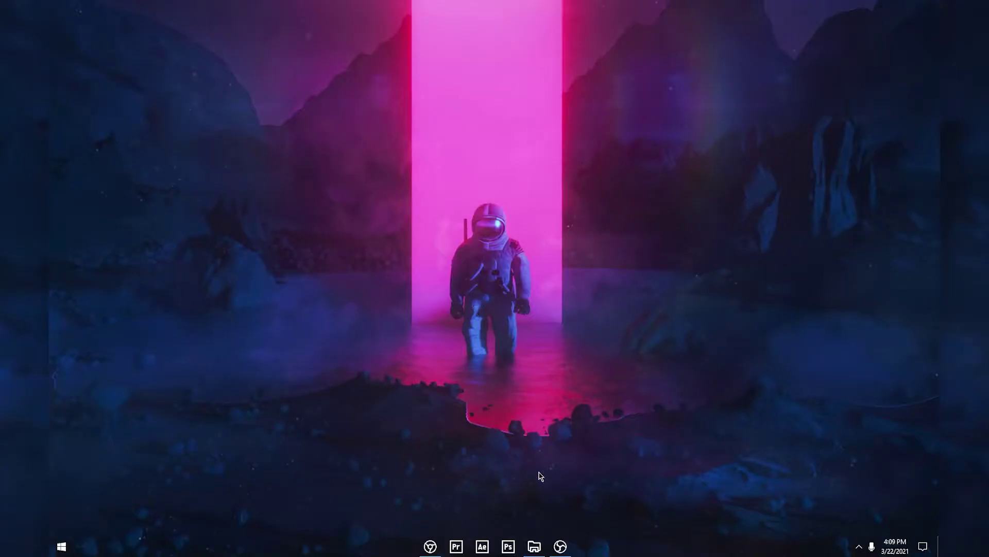
- Launch lively_setup_x86_full_v1204 from the Lively install folder, then minimize Explorer
left_click(534, 545)
mouse_move(510, 229)
left_mouse_down()
mouse_move(399, 172)
mouse_move(513, 239)
left_mouse_up()
left_click(394, 167)
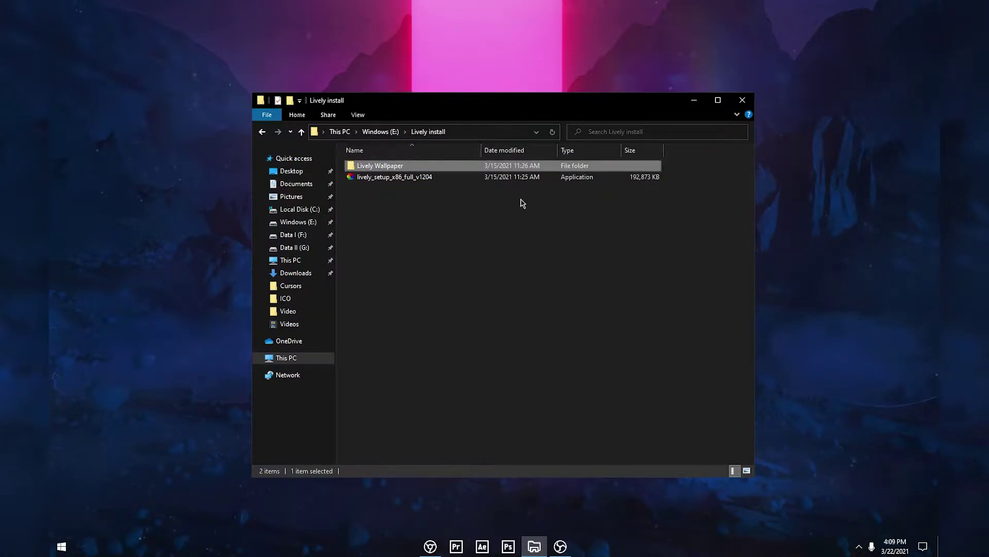
left_click(480, 225)
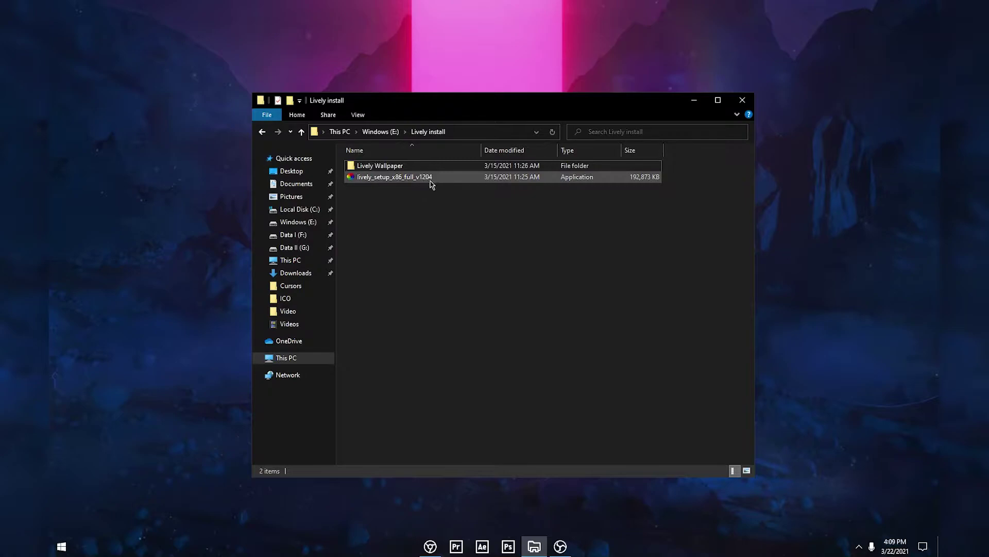
left_click(438, 180)
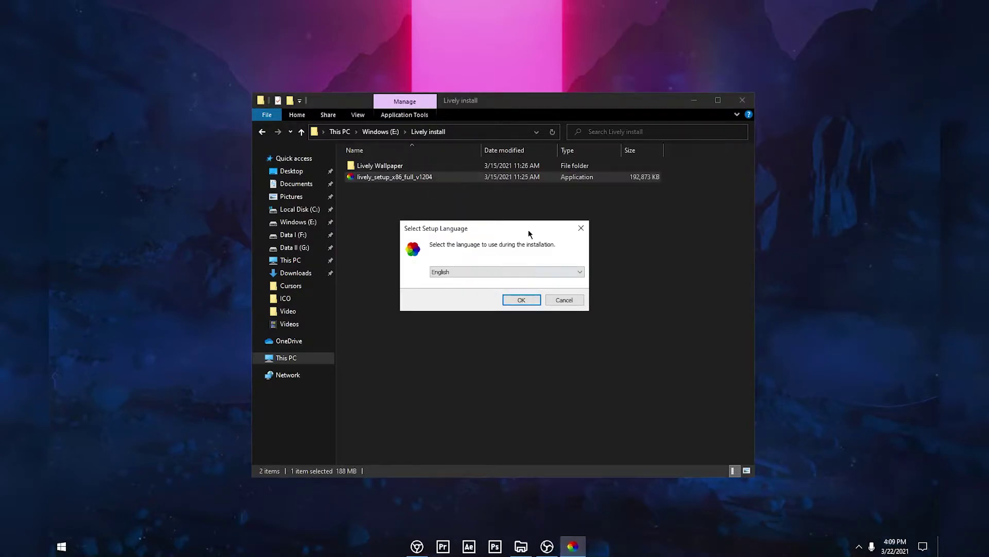
left_click(694, 103)
- Run the setup wizard in English, accept the license, and reach Ready to Install
left_click(509, 272)
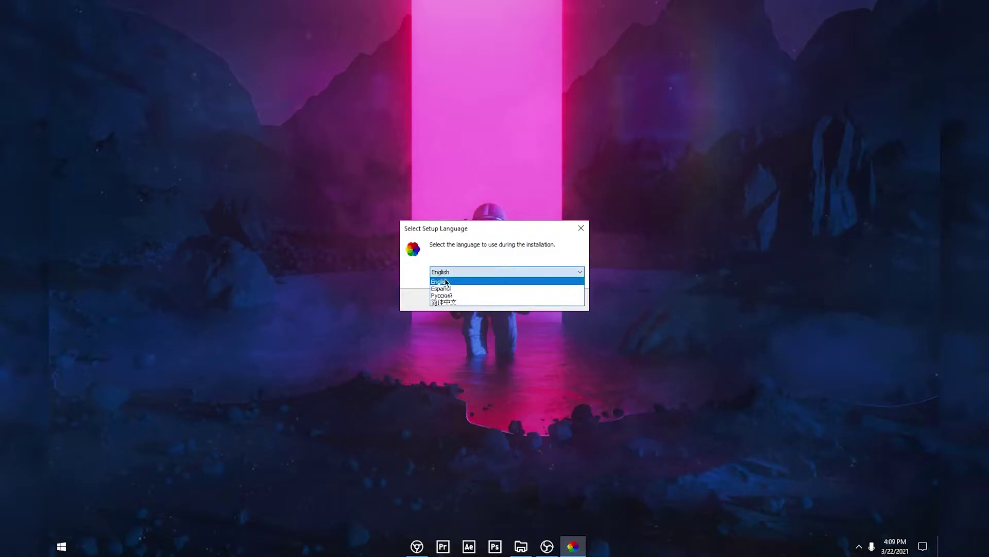
left_click(469, 280)
left_click(515, 299)
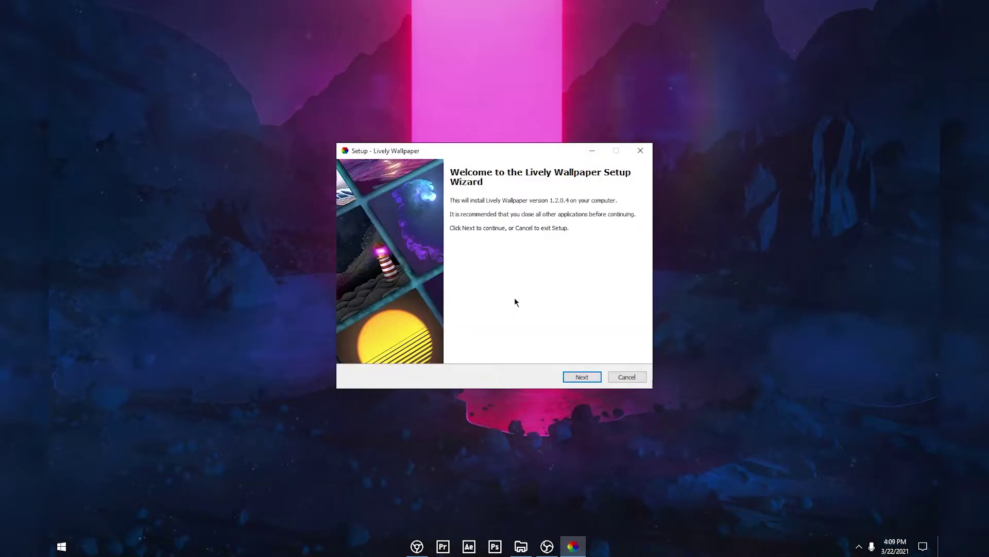
left_click(580, 378)
left_click(388, 346)
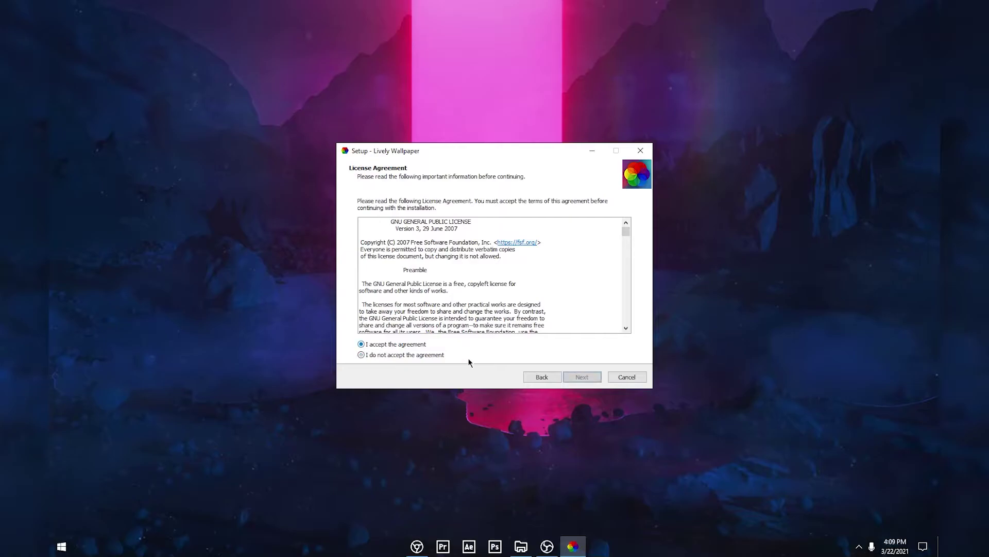
left_click(579, 377)
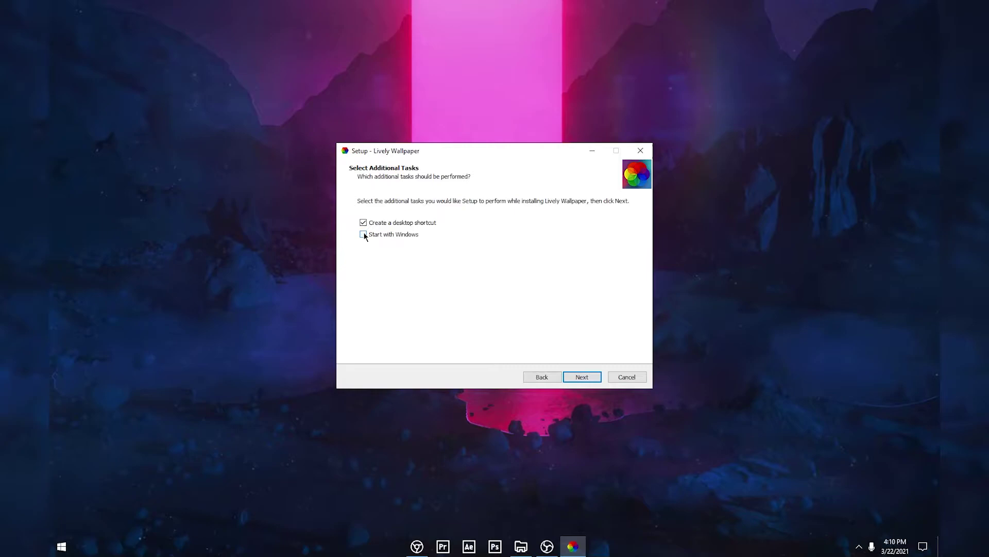
left_click(582, 375)
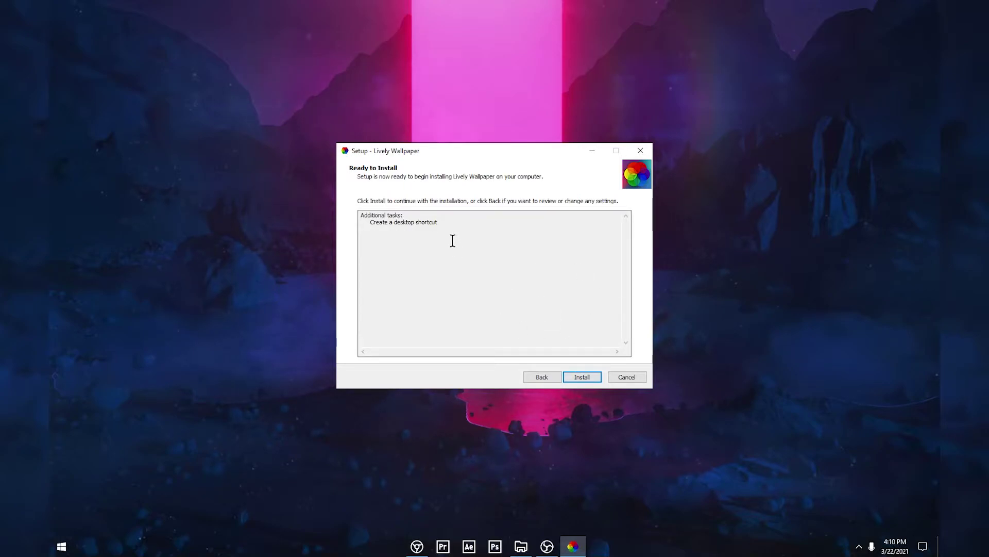
- Exit Lively Wallpaper Setup without installing
left_click(640, 150)
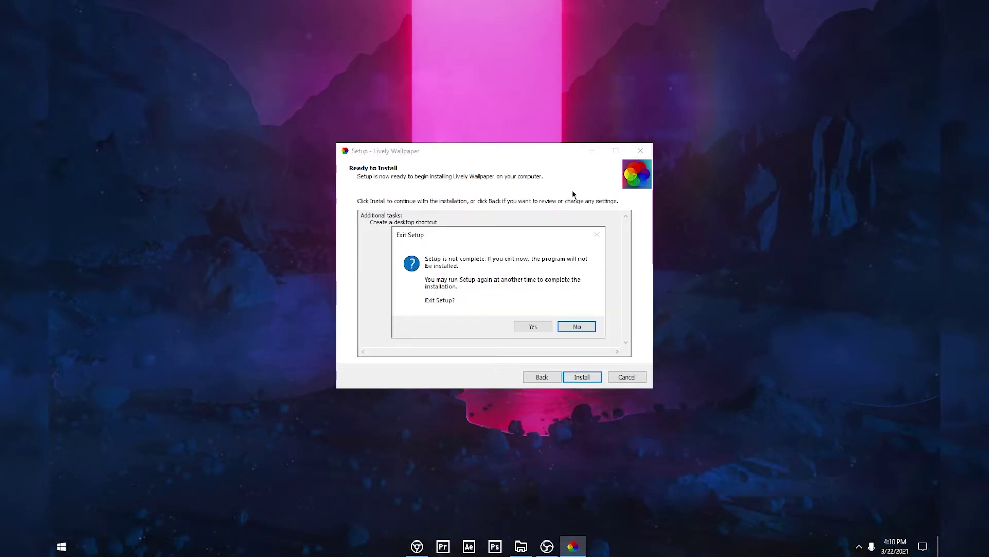
left_click(530, 327)
left_click_drag(194, 106, 705, 288)
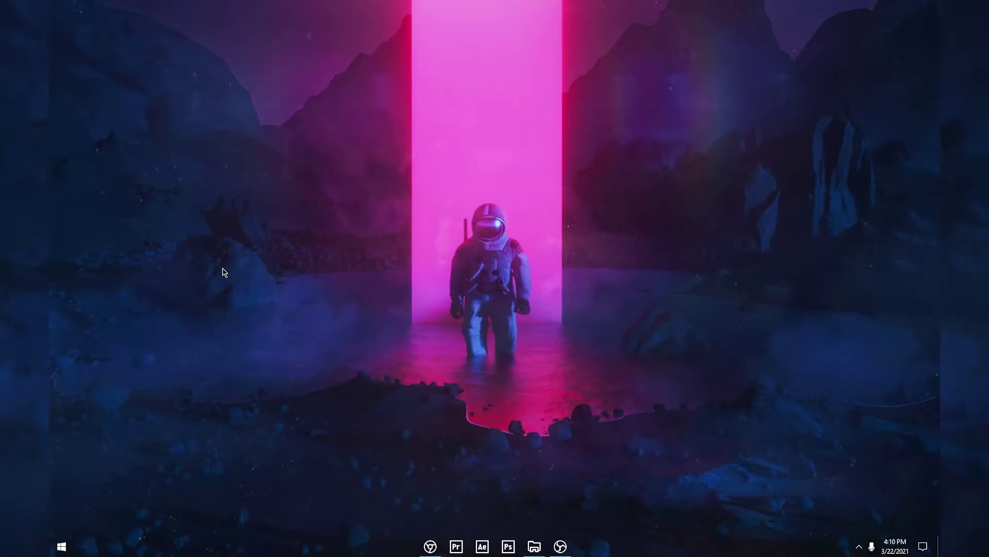
- Launch Lively Wallpaper from a Start search for 'live', then quit it from its tray icon
left_click(62, 546)
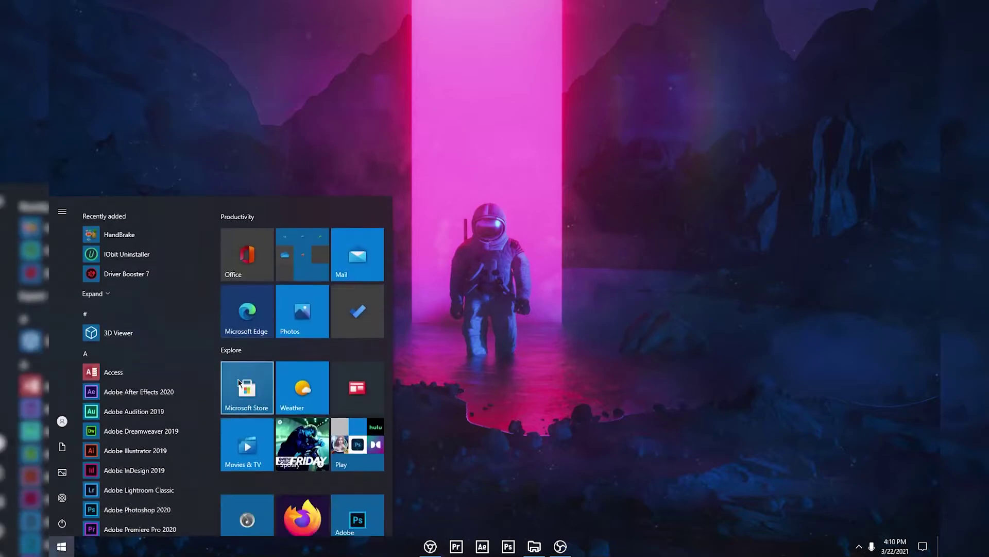
type("live")
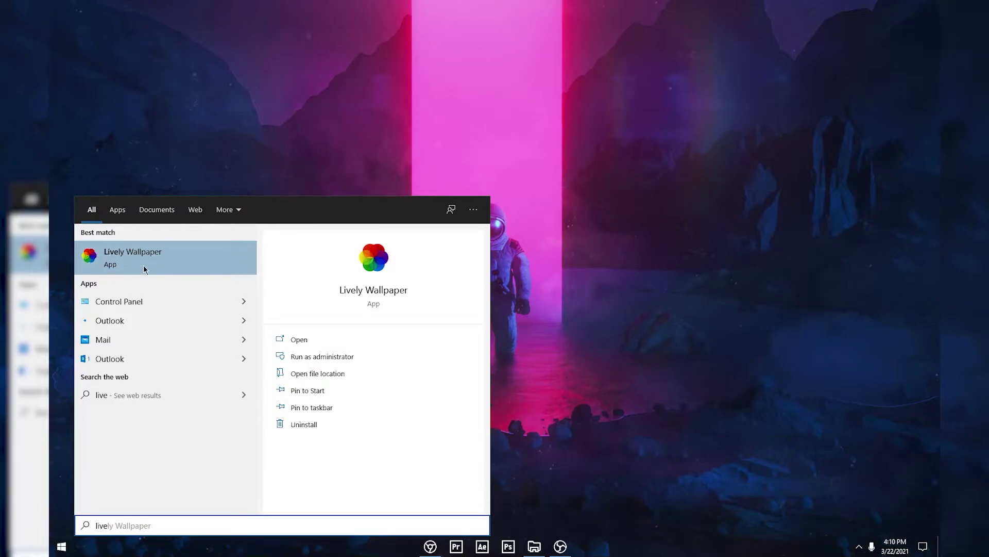
left_click(196, 266)
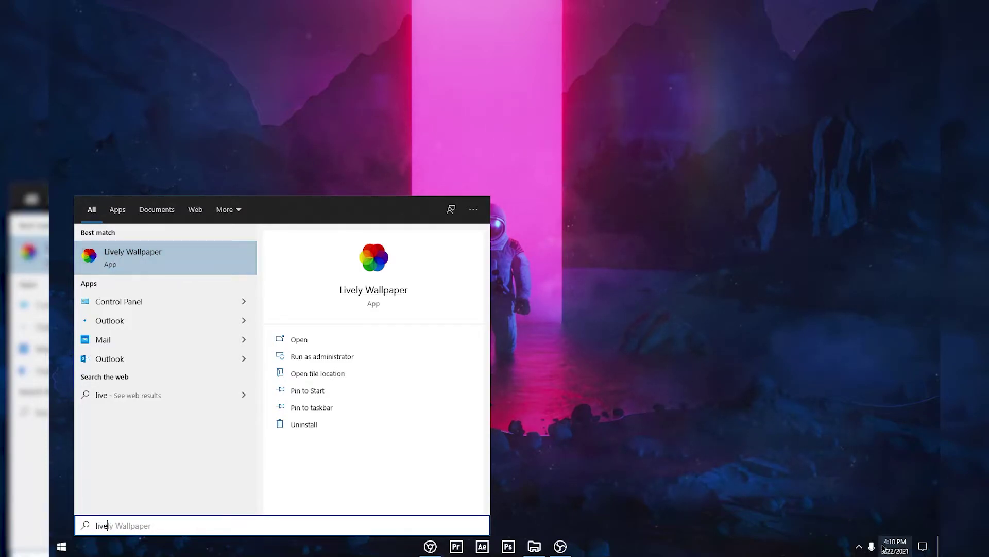
left_click(859, 546)
right_click(849, 524)
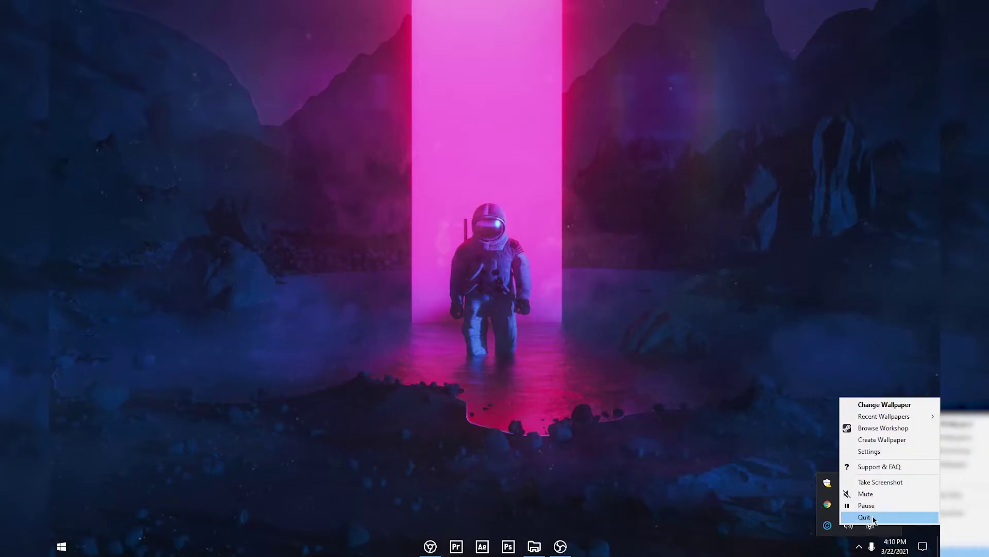
left_click(875, 518)
- Relaunch Lively Wallpaper by searching 'live' in Start so the astronaut wallpaper plays
left_click(62, 546)
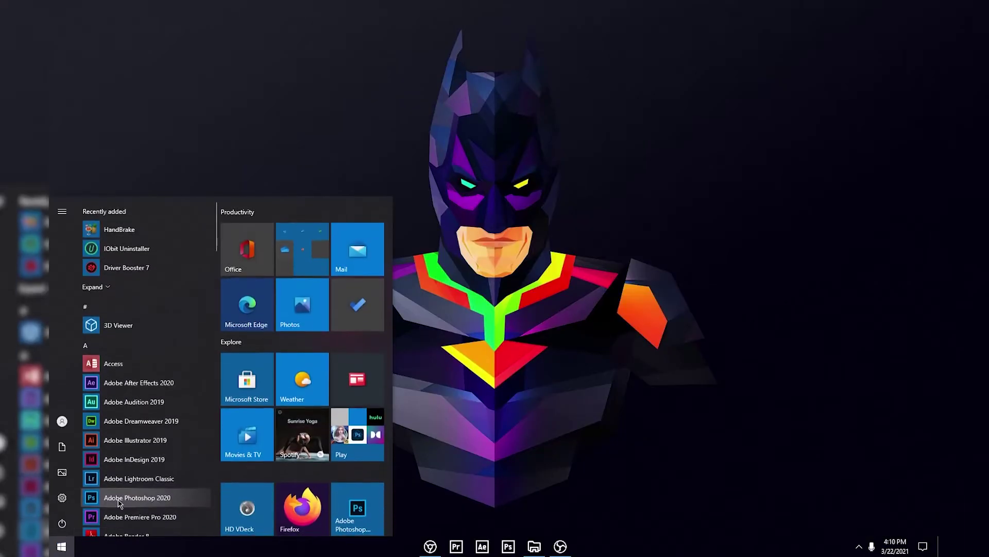
type("li")
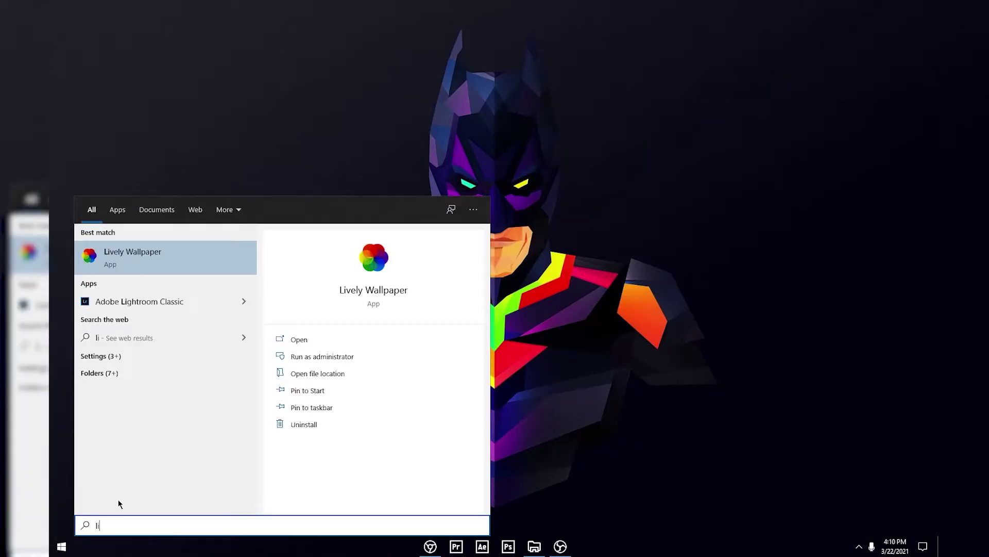
type("ve")
key("Return")
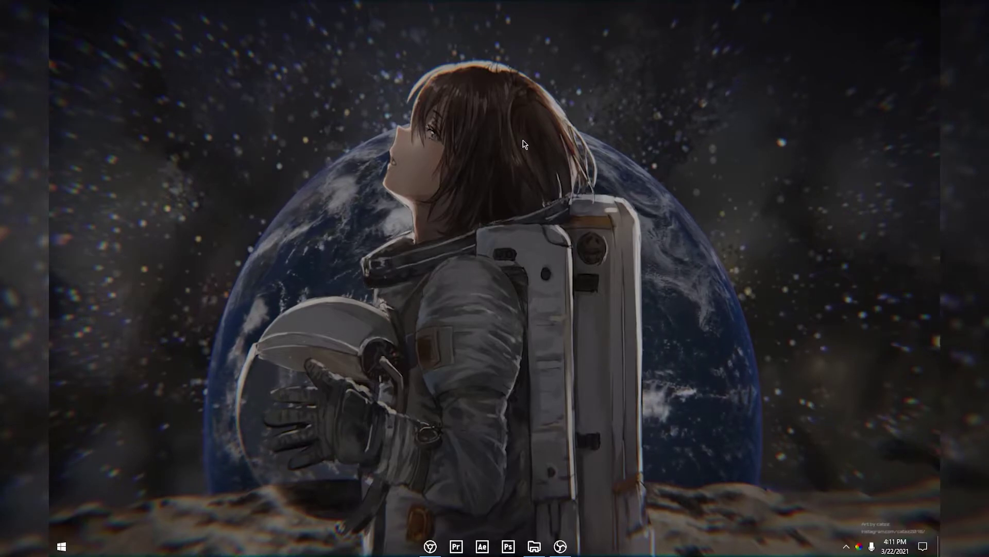
left_click(848, 546)
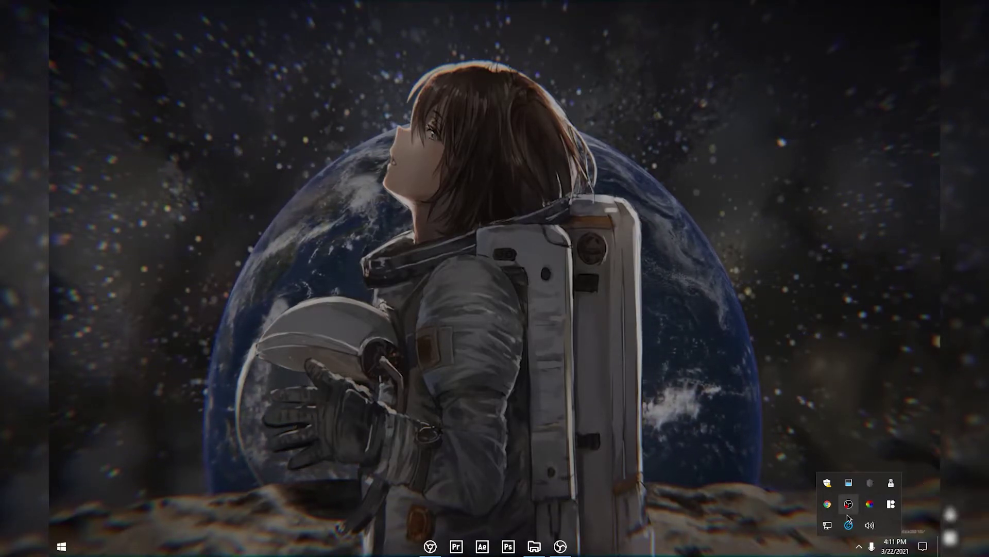
- Open the Lively library window from the tray icon, reposition it, and browse the wallpaper grid
double_click(870, 503)
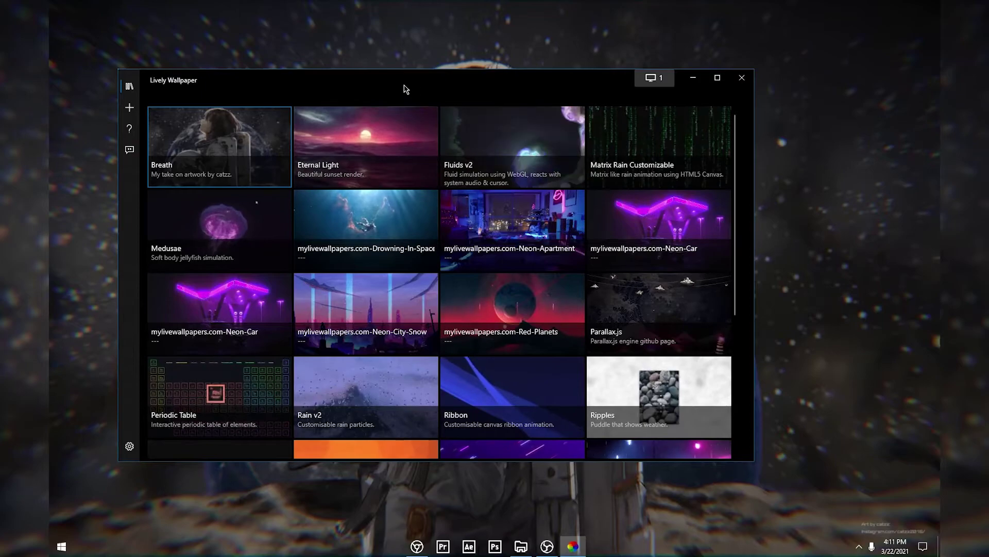
left_click_drag(419, 78, 419, 63)
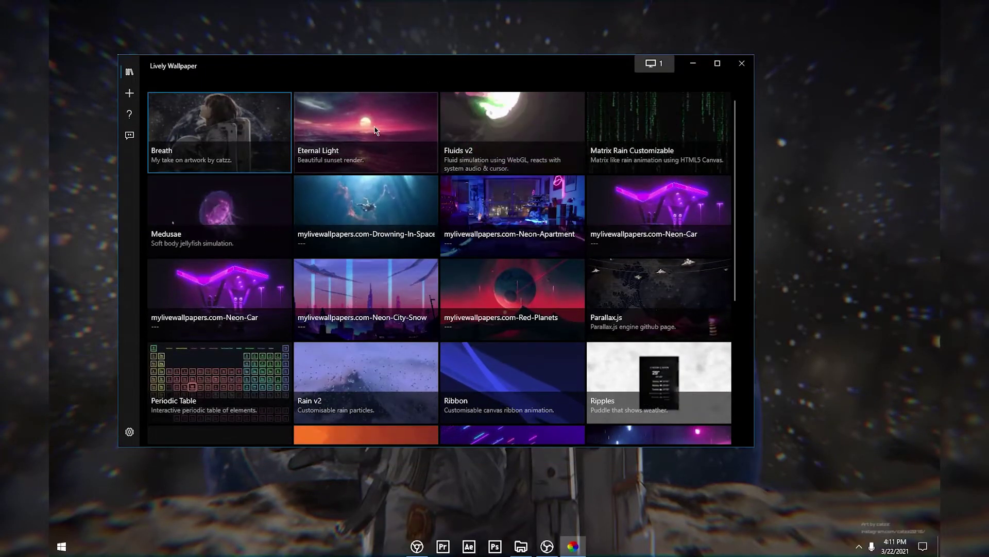
scroll(454, 278, "down", 2)
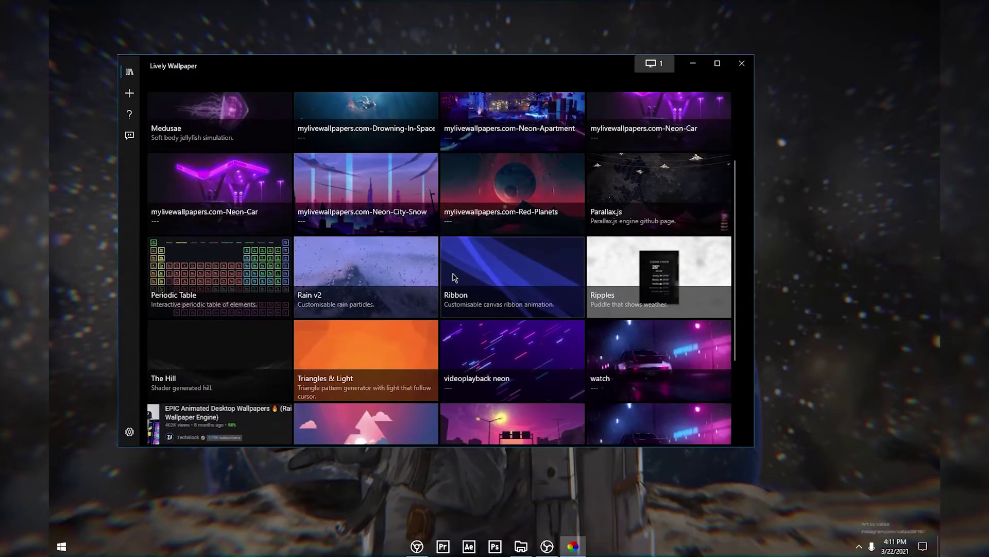
scroll(454, 278, "down", 3)
scroll(452, 320, "up", 6)
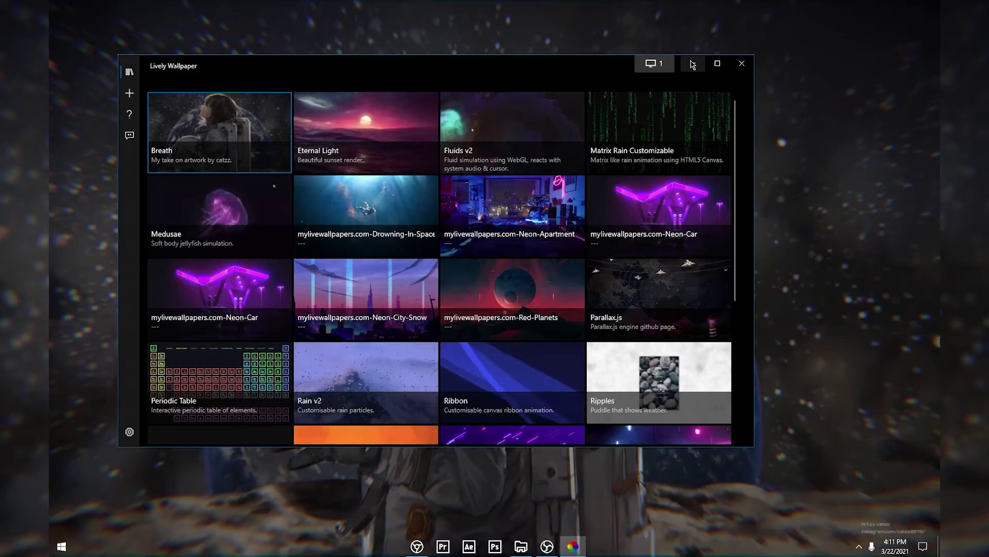
left_click_drag(450, 72, 499, 70)
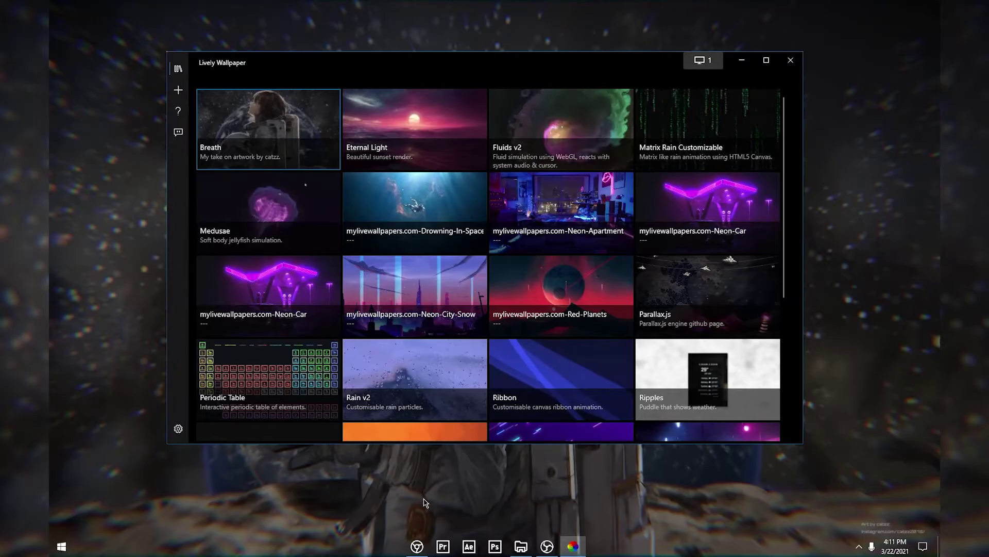
- Bring Chrome forward on the MyLiveWallpapers.com tab
left_click(417, 546)
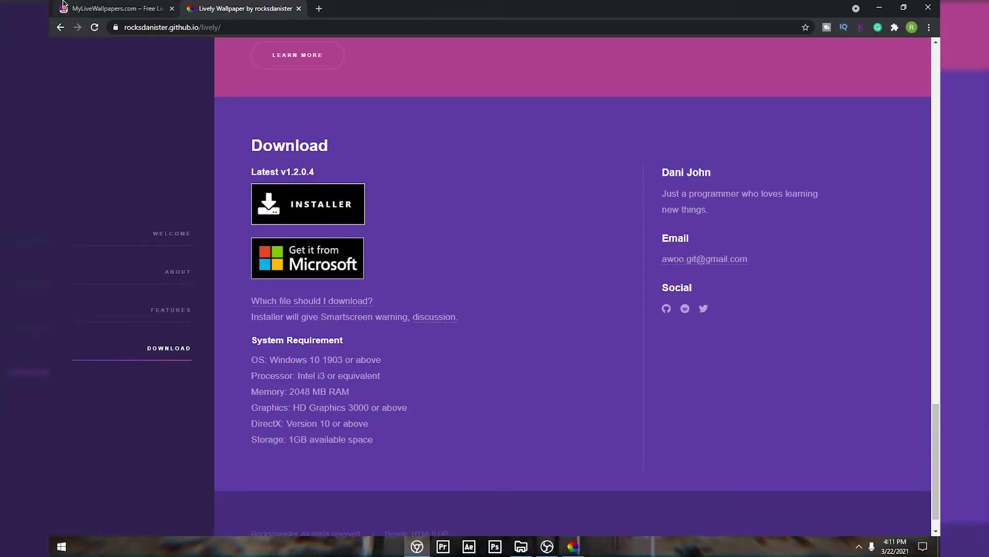
left_click(114, 9)
left_click(219, 27)
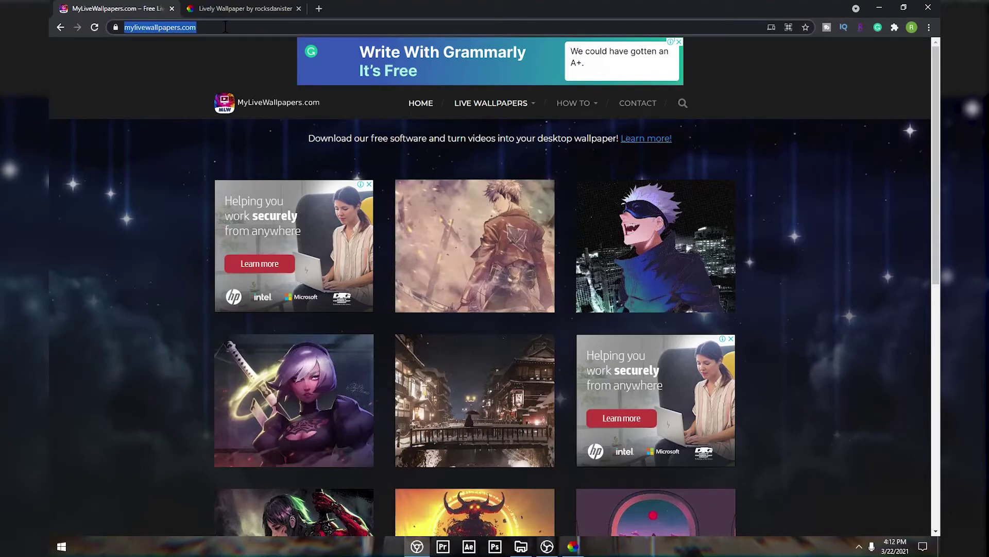
left_click(225, 27)
scroll(144, 237, "down", 10)
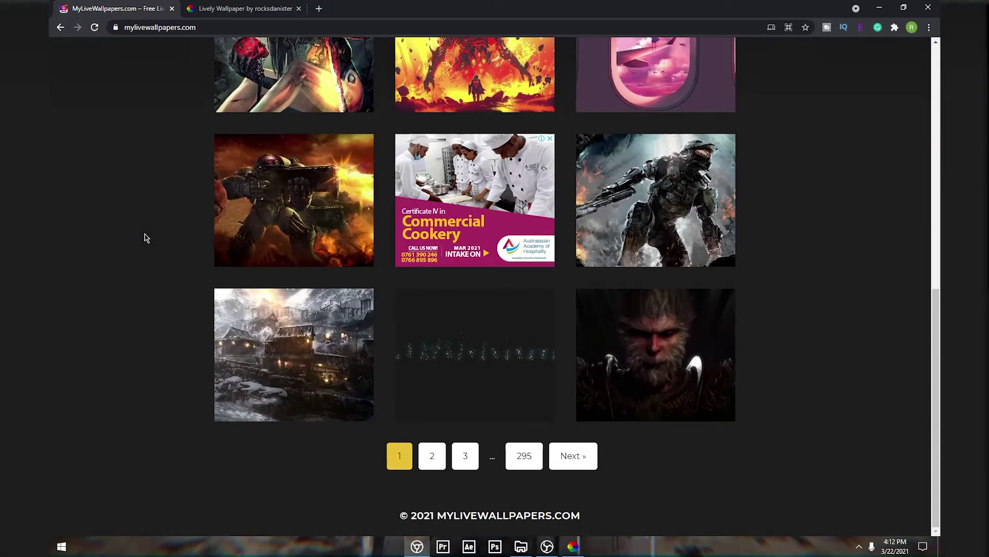
scroll(185, 283, "up", 10)
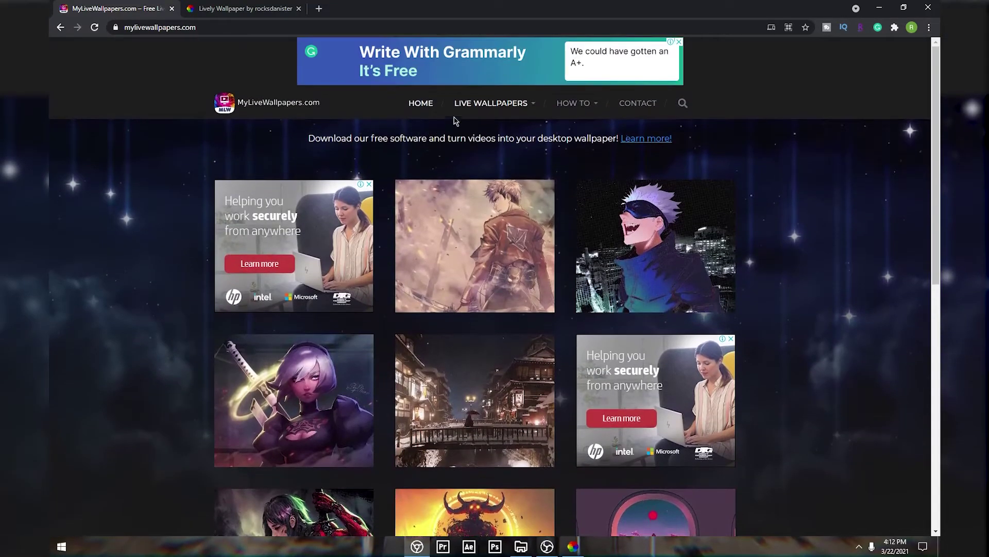
- Open the Live Wallpapers Games category and select the Orc Torch wallpaper
mouse_move(486, 105)
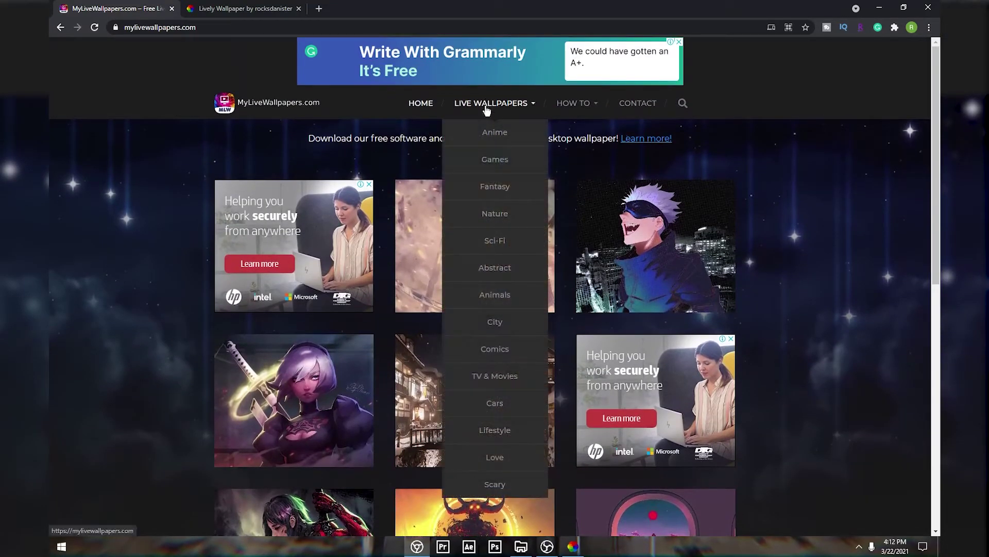
left_click(493, 161)
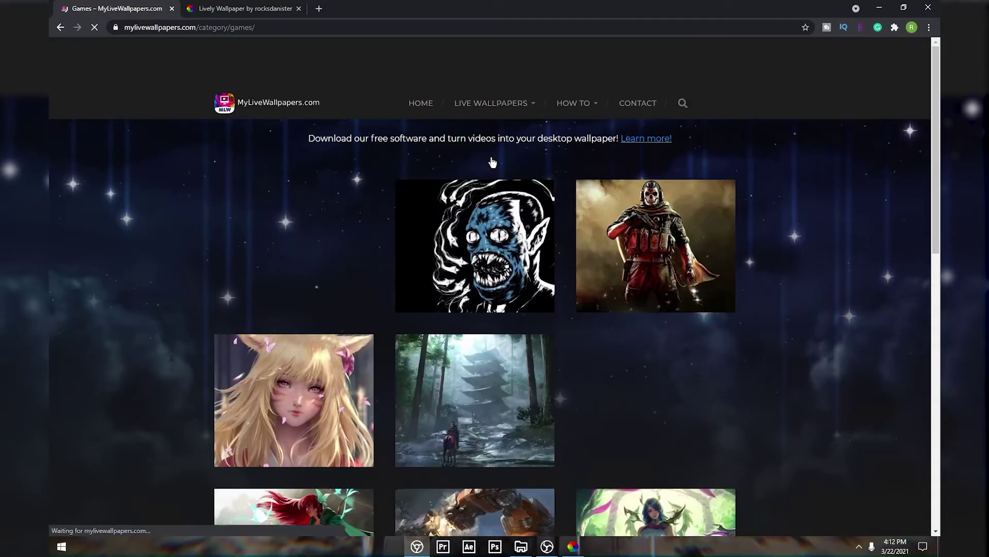
scroll(230, 264, "down", 4)
scroll(231, 265, "down", 5)
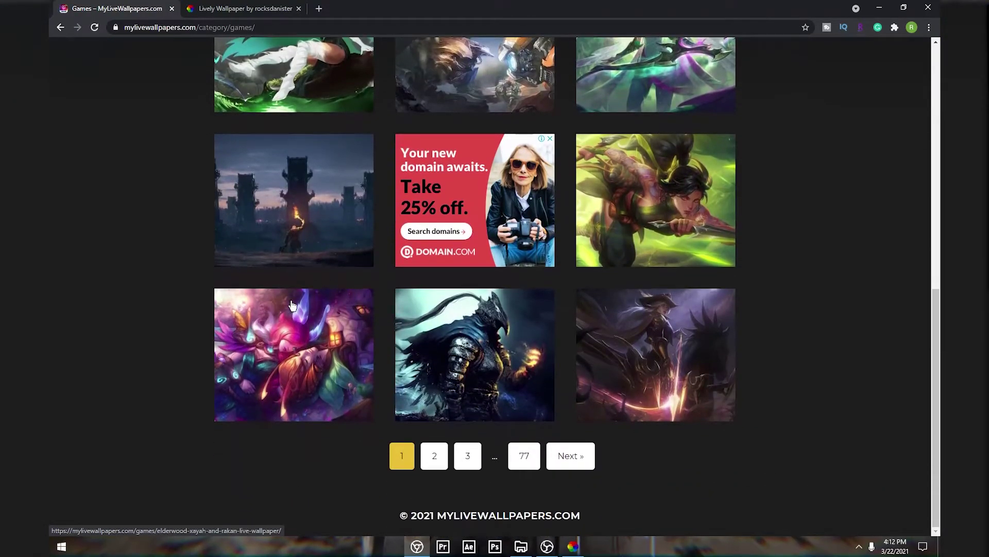
scroll(226, 264, "up", 7)
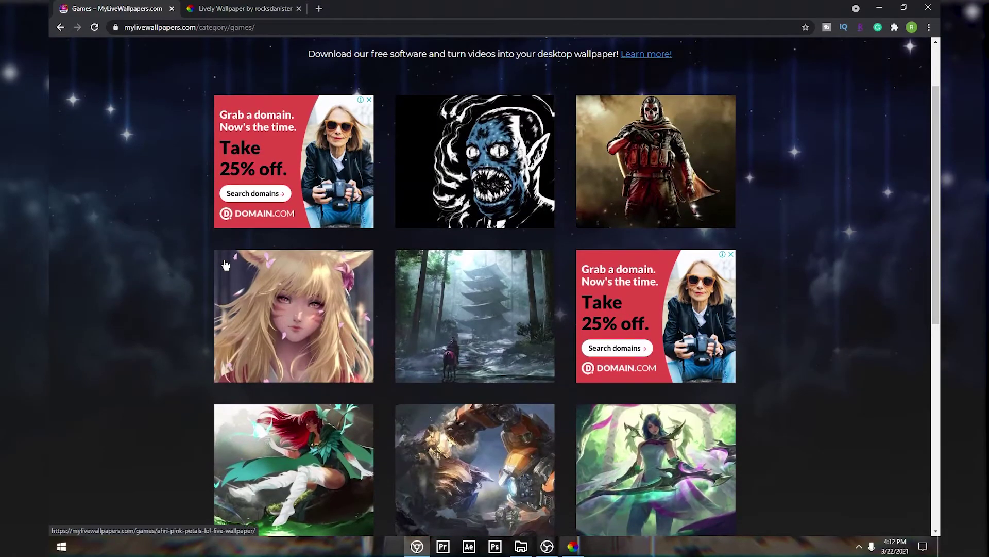
scroll(225, 264, "down", 4)
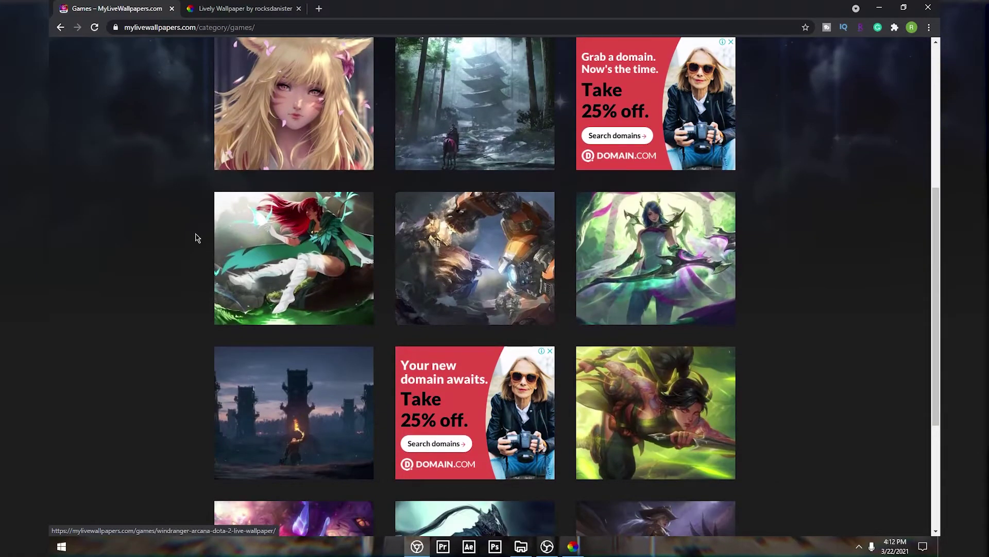
scroll(196, 238, "down", 4)
left_click(319, 191)
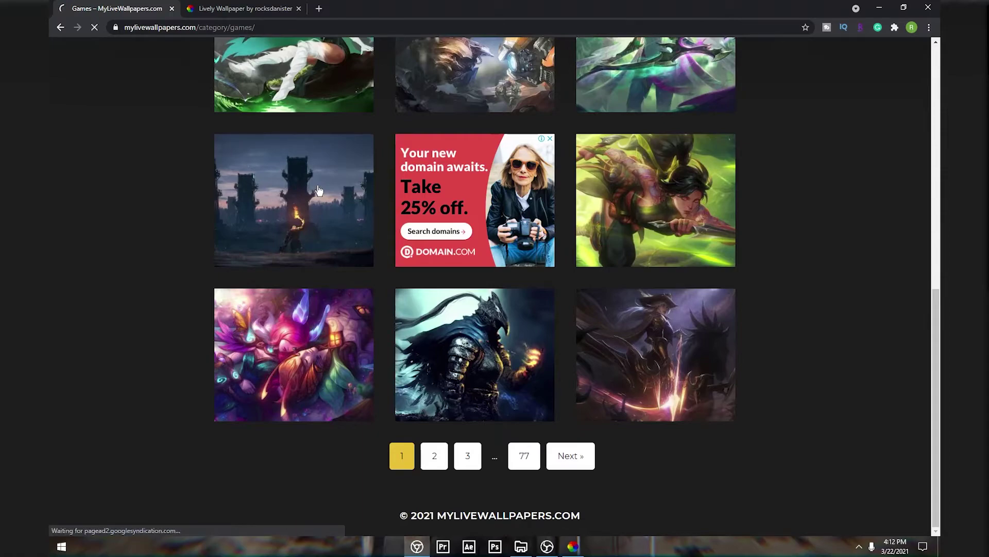
- Play, then pause, the Orc Torch preview video
scroll(518, 300, "down", 3)
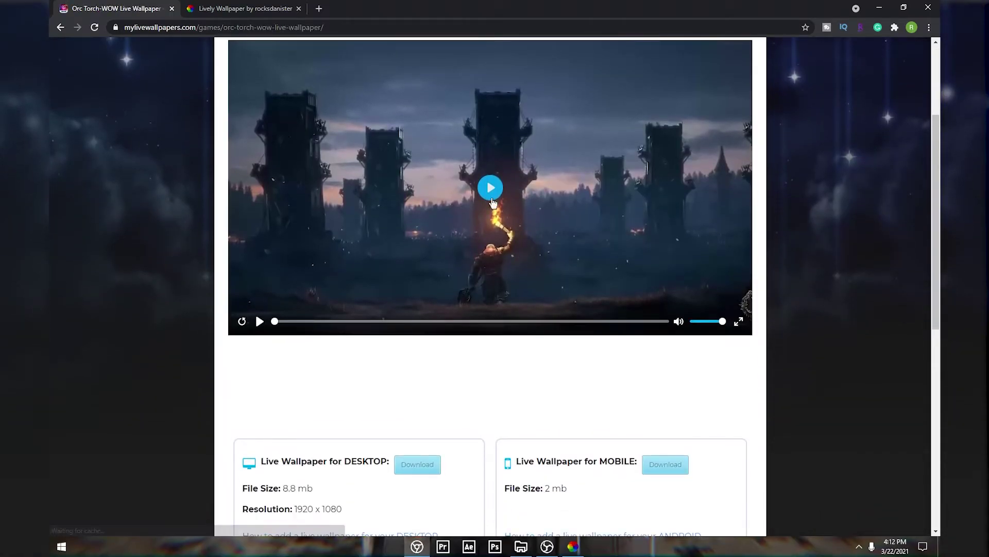
left_click(490, 190)
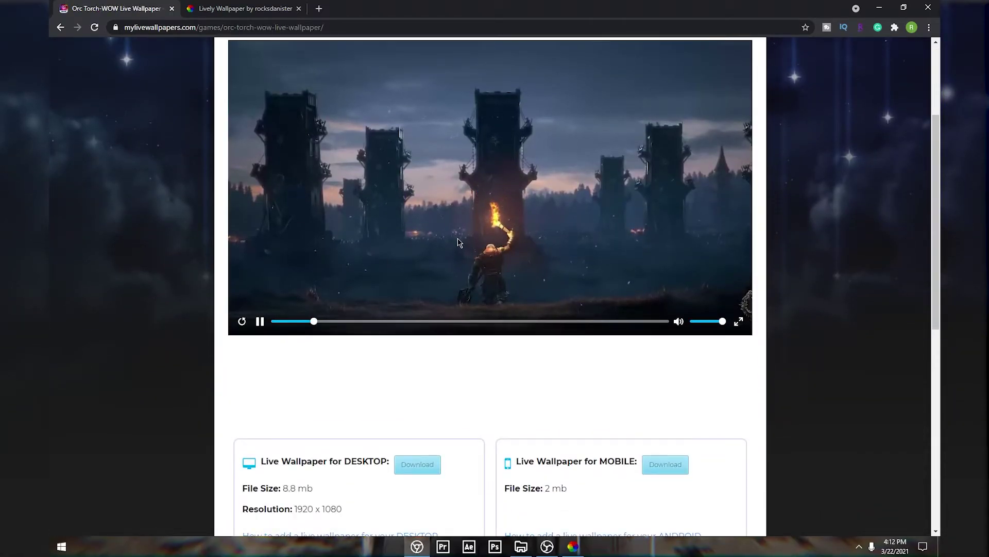
left_click(260, 321)
- Check the 1920 x 1080 download resolution, then minimize Chrome to reveal the Lively library
scroll(342, 285, "down", 3)
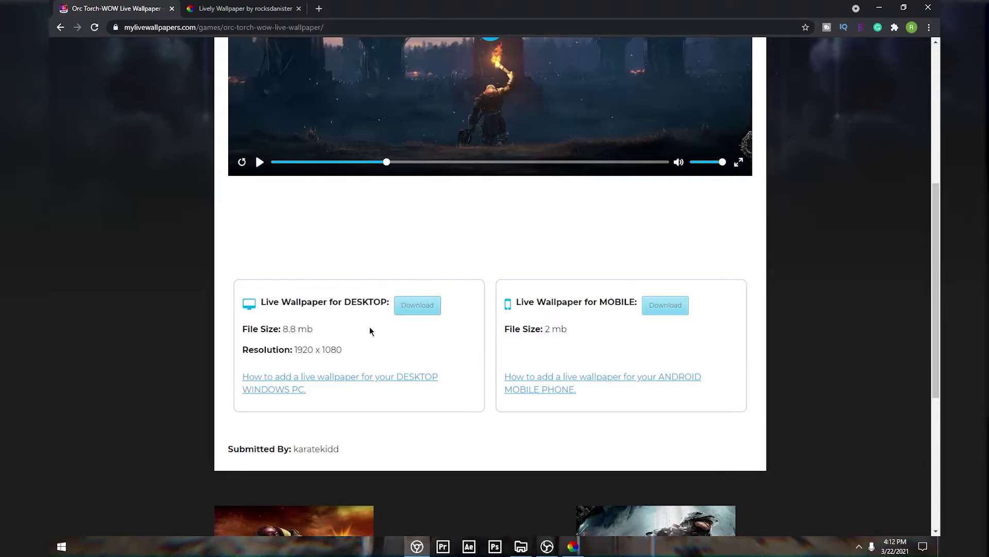
left_click_drag(242, 351, 360, 351)
left_click(348, 351)
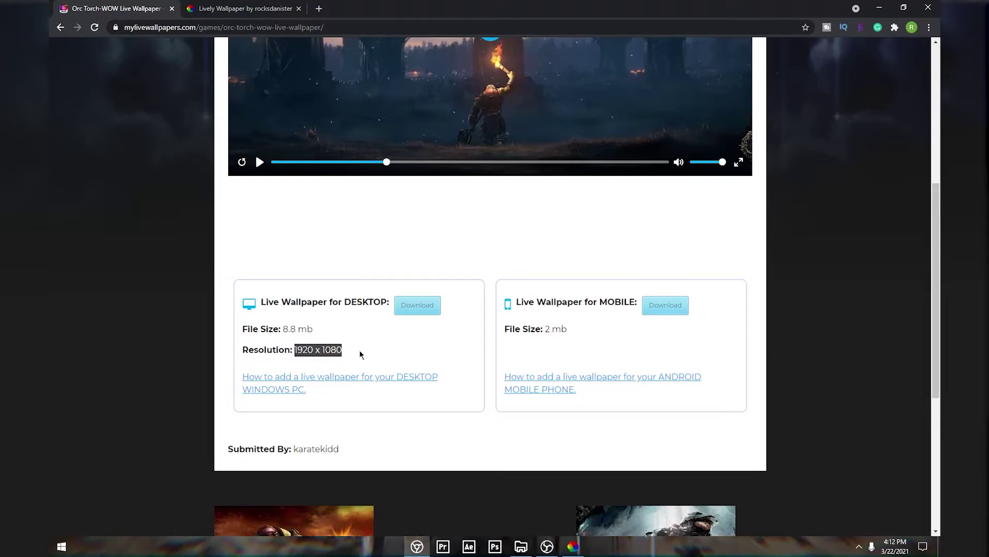
left_click(359, 354)
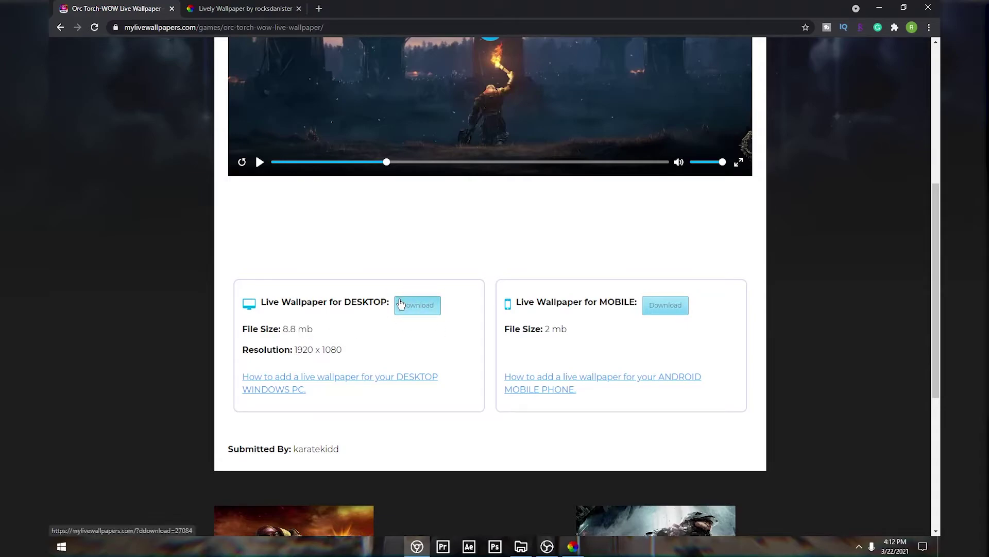
scroll(391, 344, "up", 6)
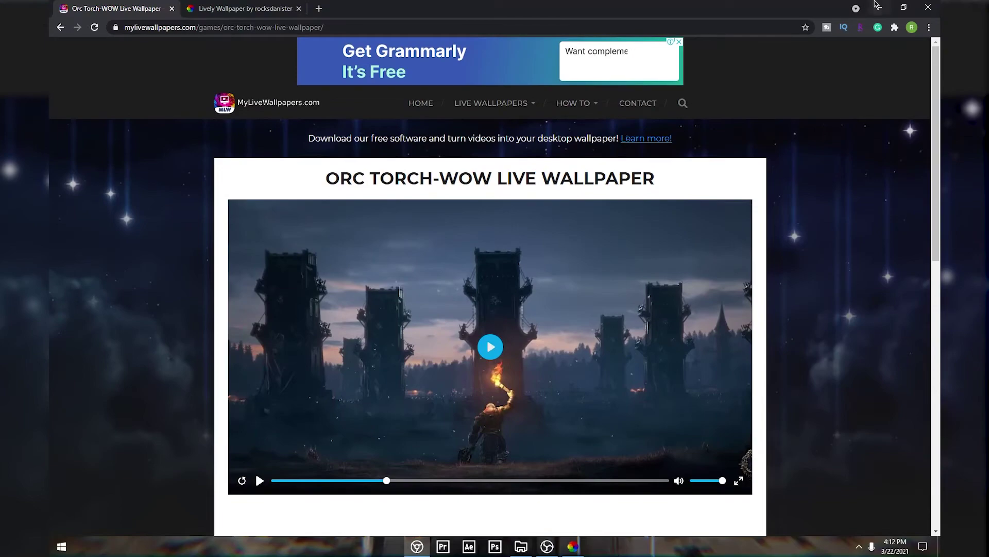
left_click(878, 7)
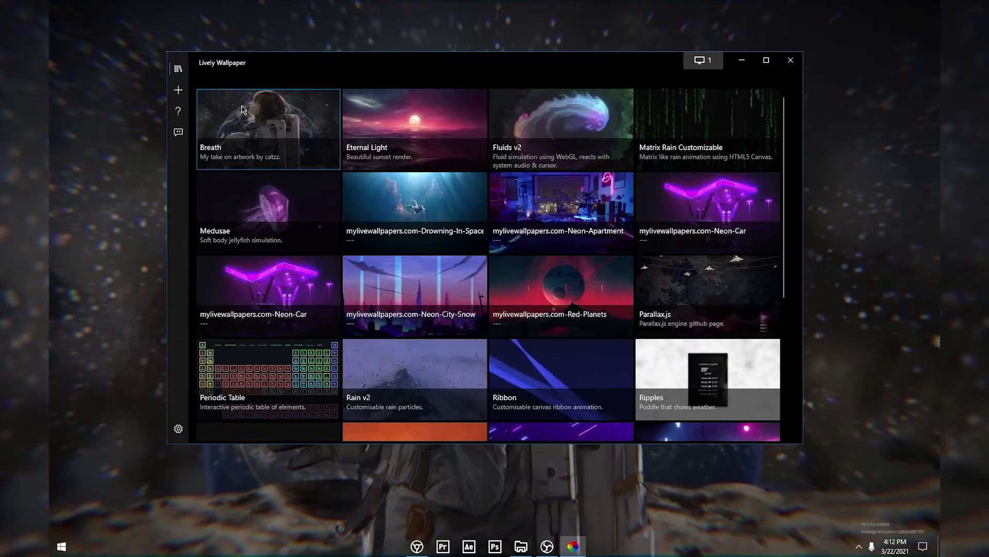
mouse_move(227, 66)
left_mouse_down()
mouse_move(255, 71)
mouse_move(211, 69)
left_mouse_up()
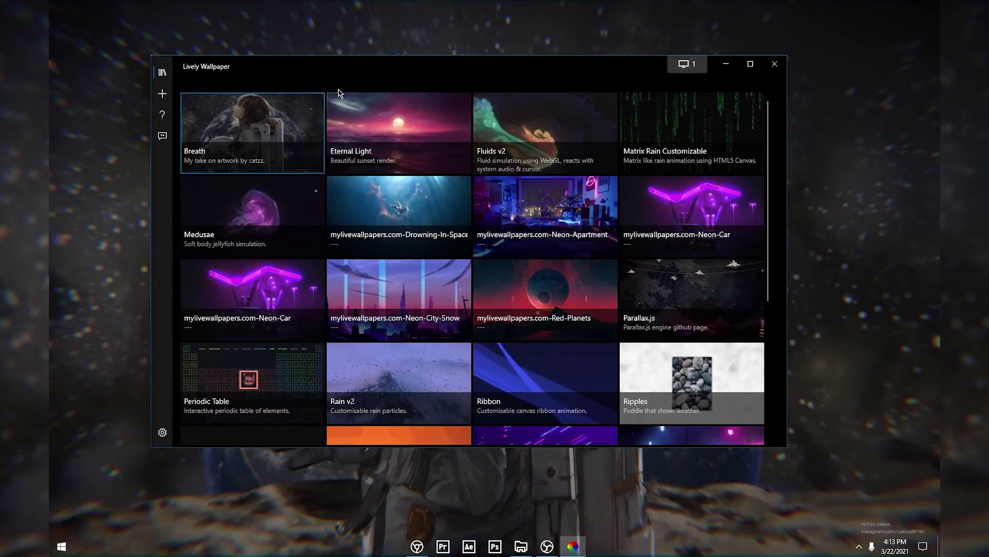
left_click(859, 545)
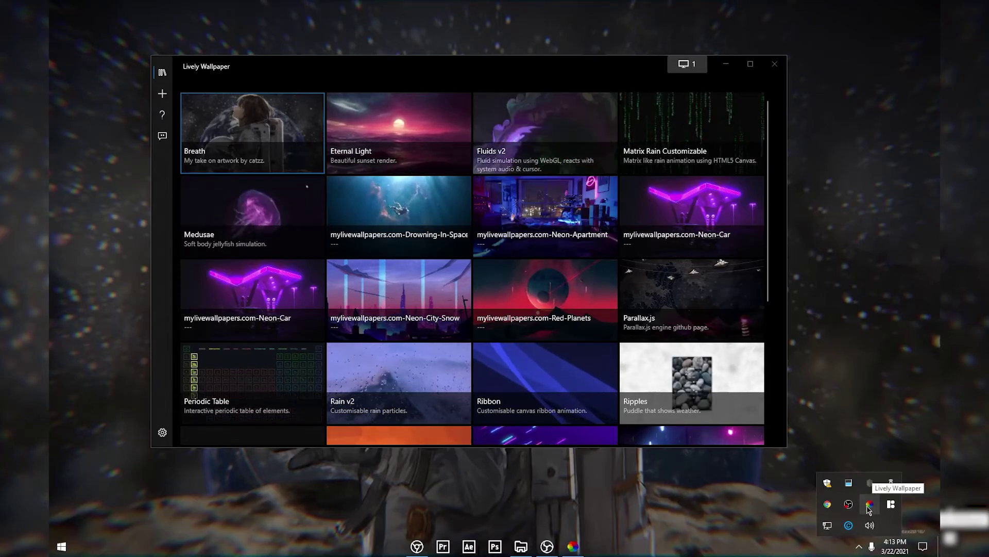
left_click(272, 67)
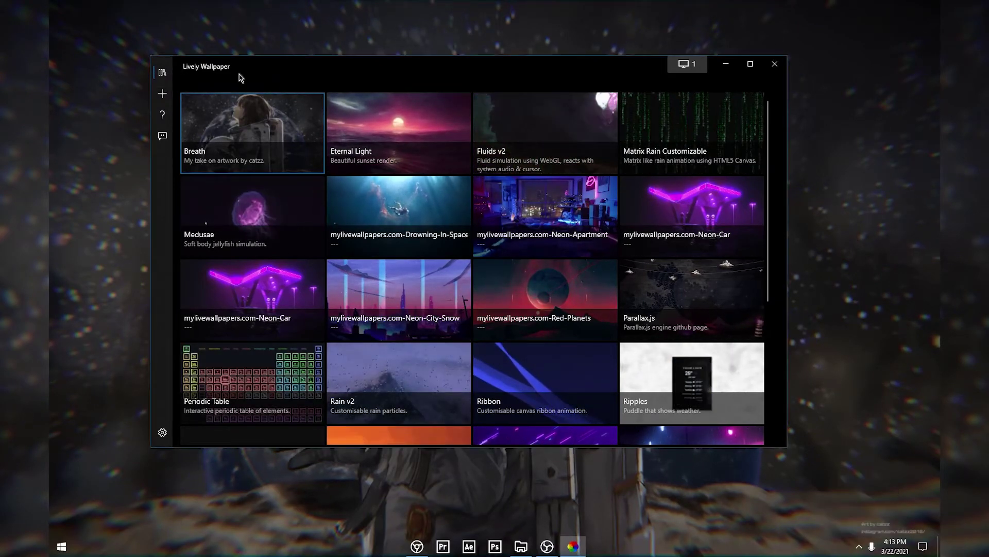
- Add the Neon-Apartment video from F:\RisaduOMG\Downloads\Video as a new wallpaper
left_click(170, 100)
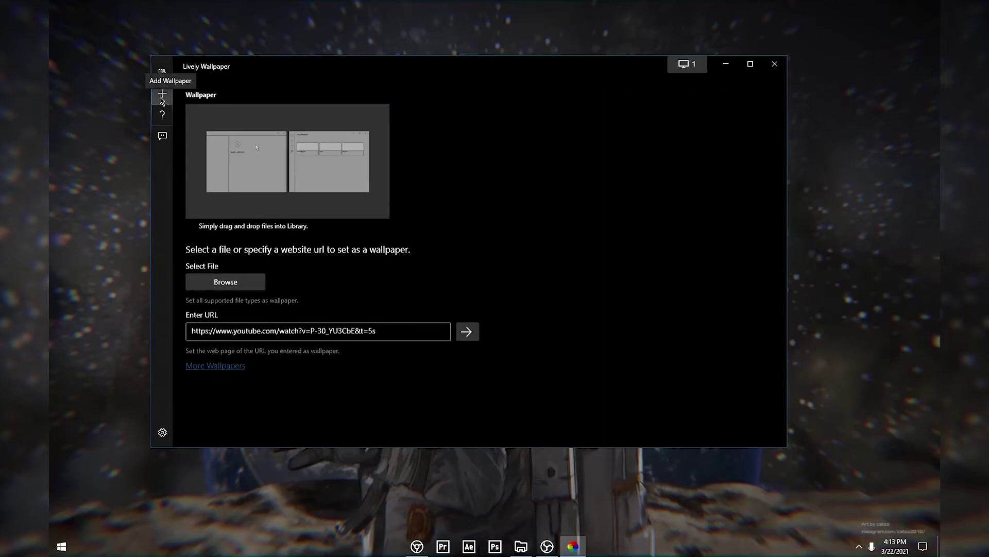
left_click(226, 281)
scroll(191, 161, "up", 2)
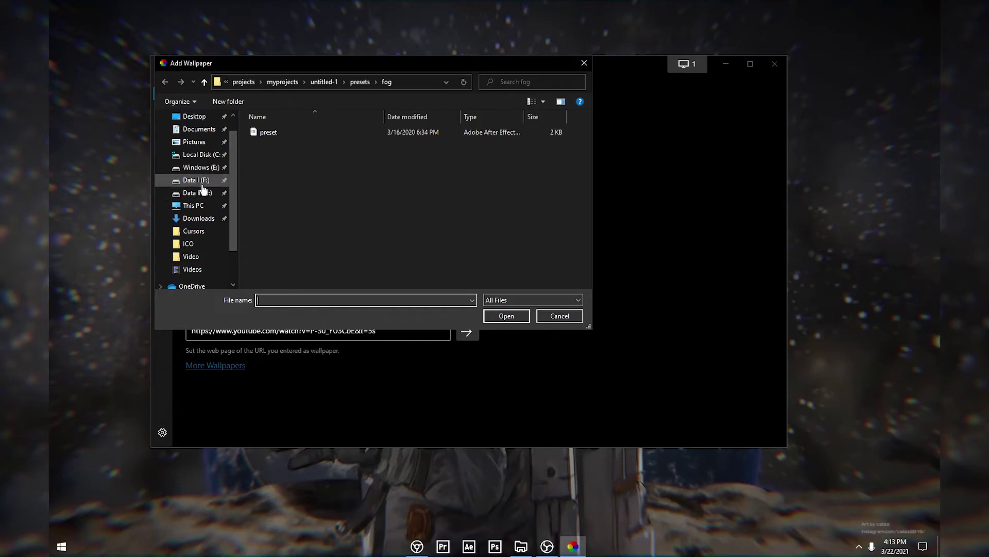
left_click(202, 184)
double_click(270, 188)
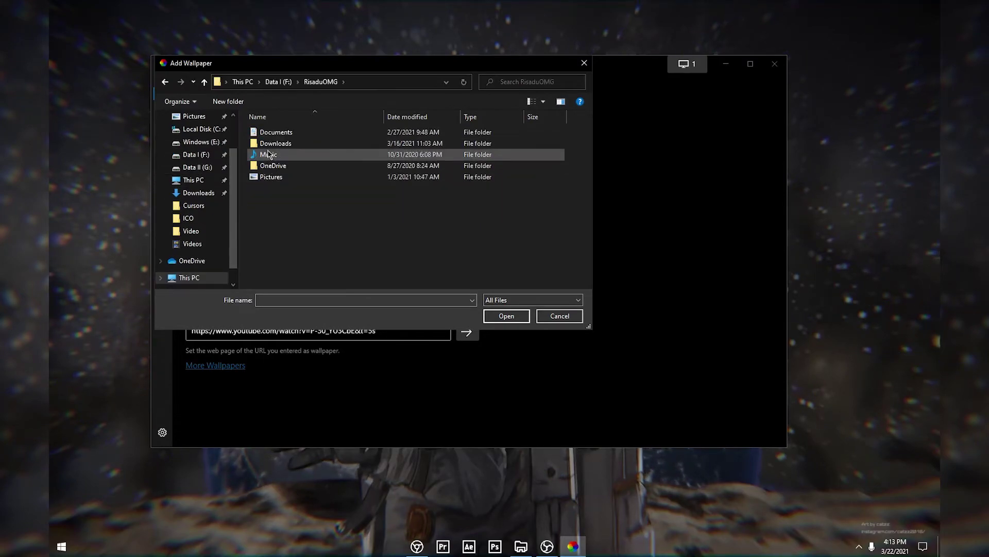
double_click(273, 143)
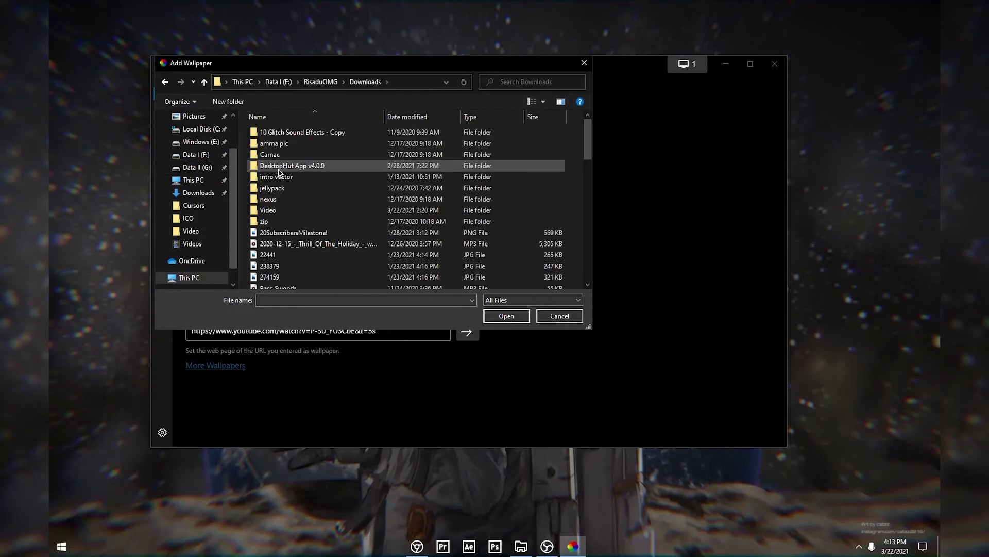
double_click(291, 214)
scroll(384, 223, "down", 5)
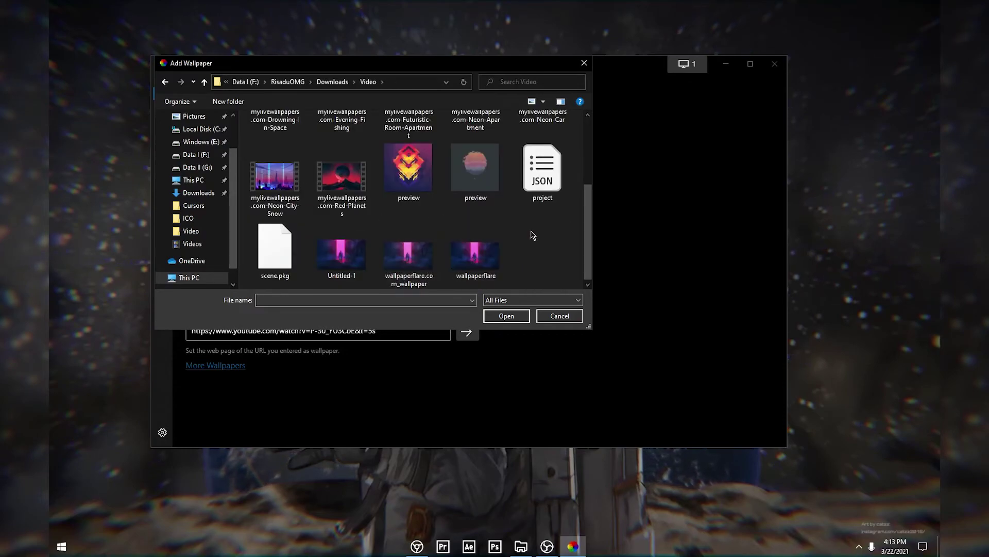
scroll(471, 248, "up", 3)
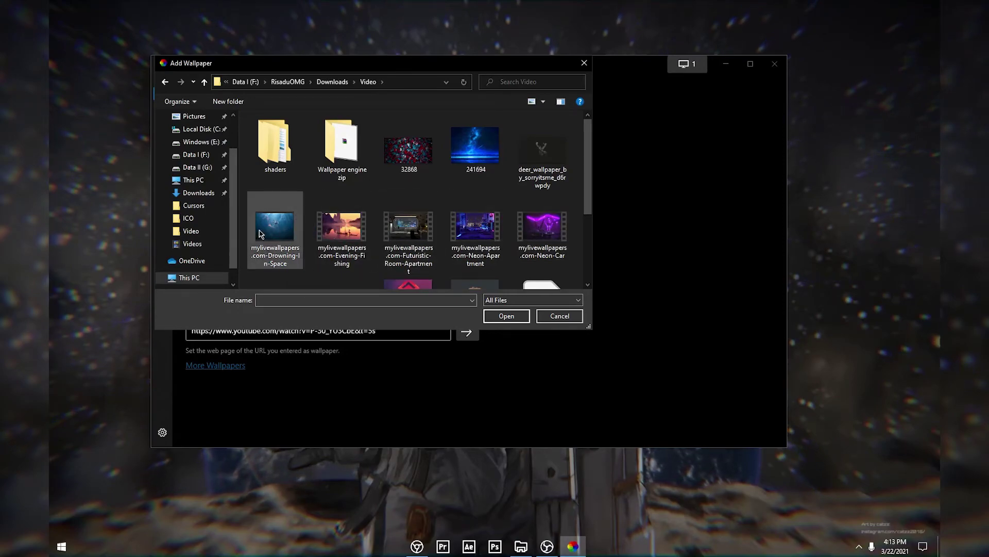
double_click(466, 237)
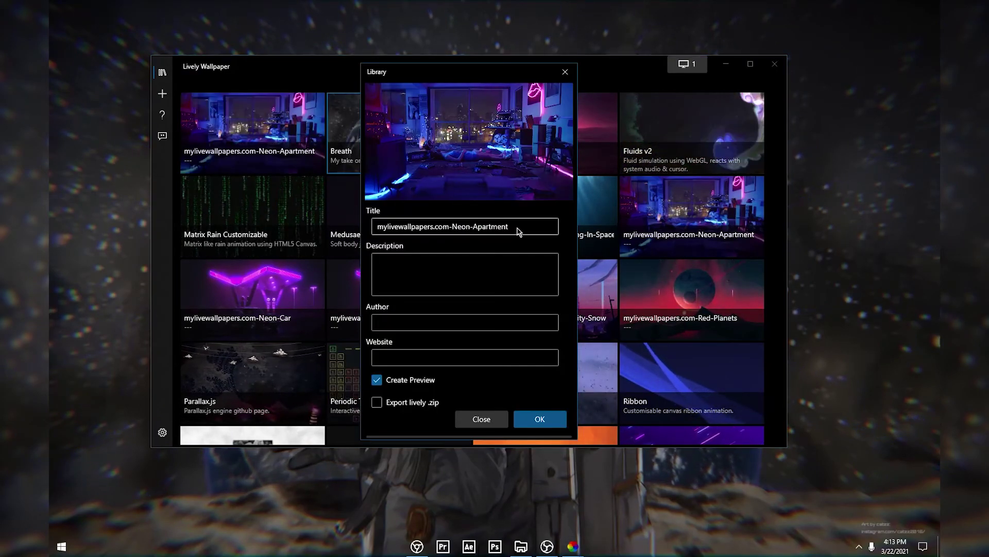
- Accept the Neon-Apartment title with Create Preview ticked and start the import
left_click(403, 225)
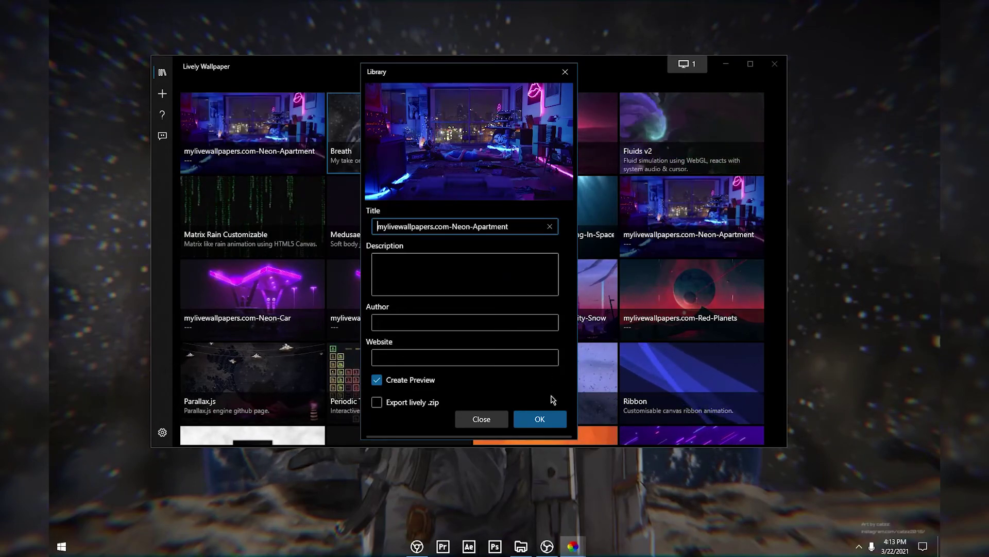
left_click(544, 415)
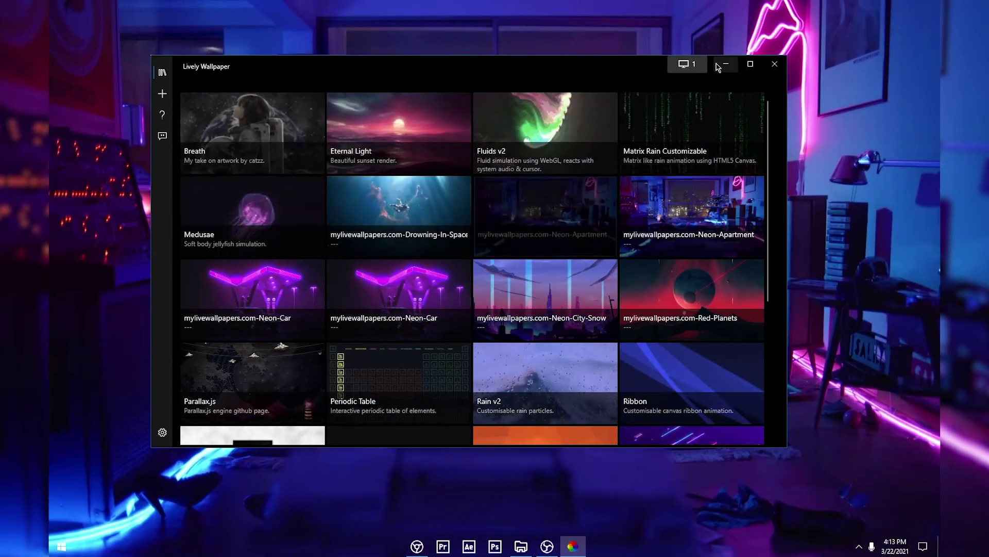
- Minimize Lively to view the Neon-Apartment wallpaper and check the hidden tray icons
left_click(719, 64)
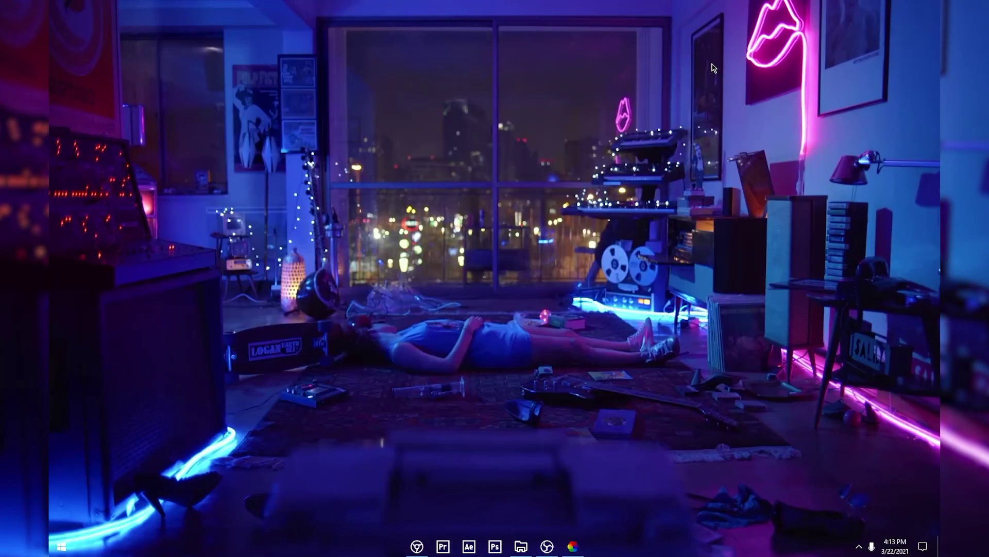
left_click_drag(176, 32, 804, 384)
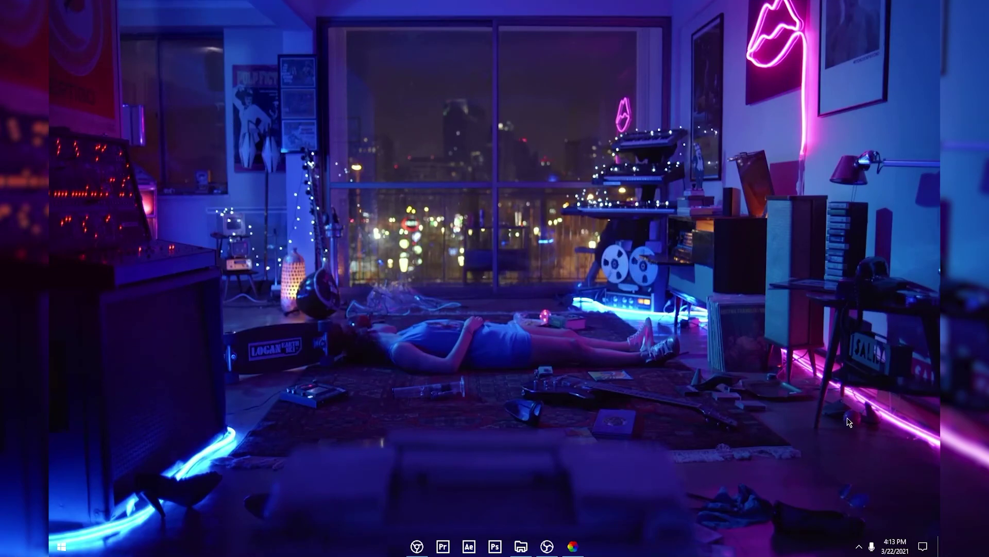
left_click_drag(802, 108, 610, 263)
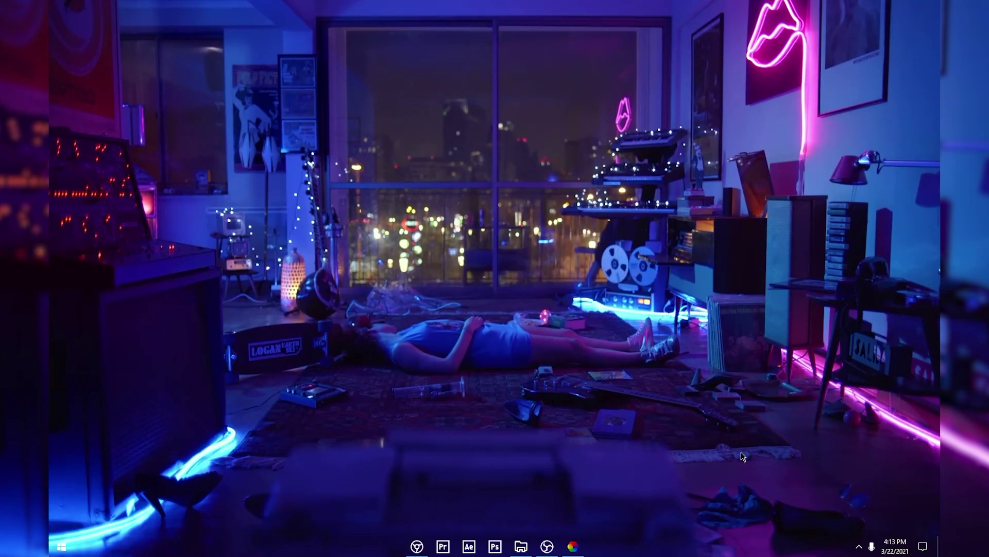
left_click(859, 548)
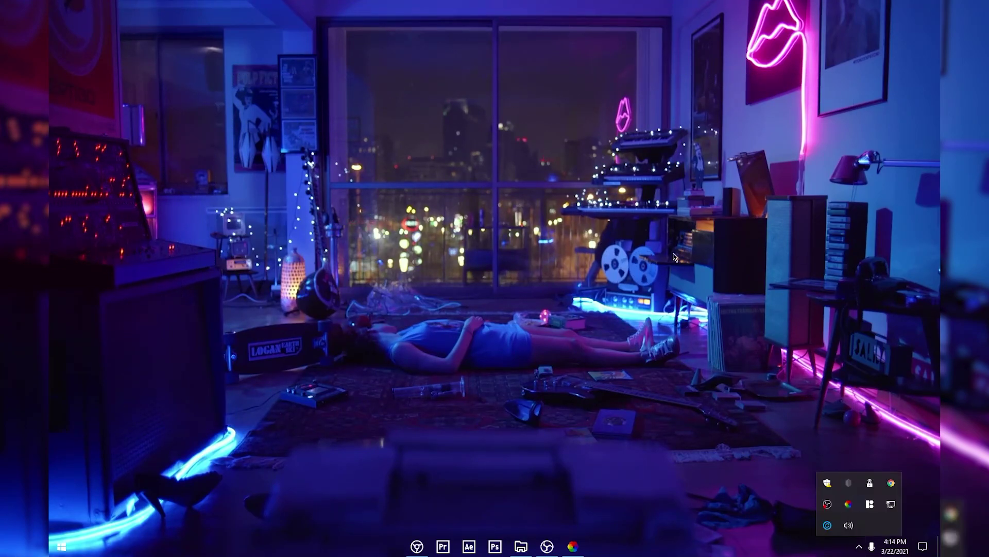
left_click(483, 113)
- Refresh the desktop, then reopen and close the Lively Wallpaper window
right_click(481, 109)
left_click(499, 142)
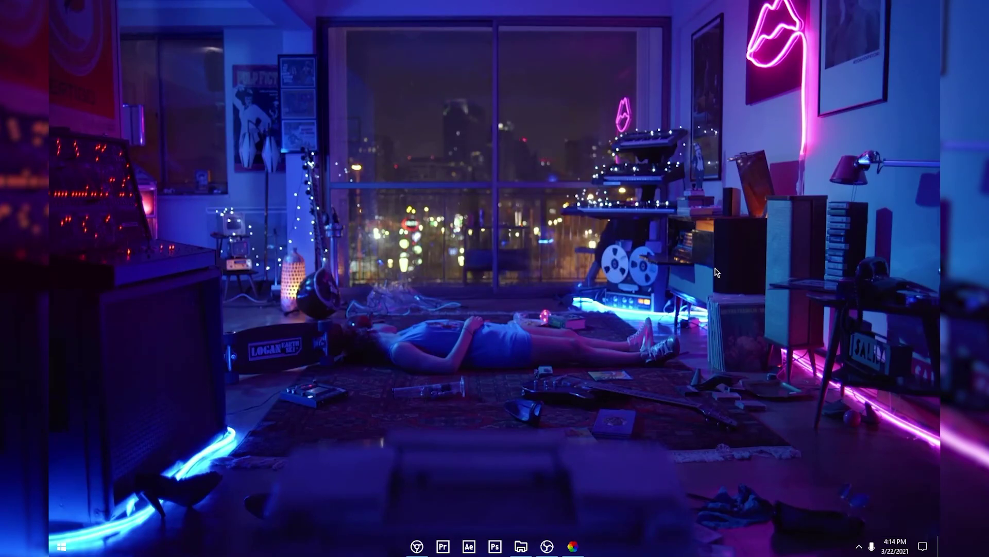
left_click(583, 549)
left_click(771, 62)
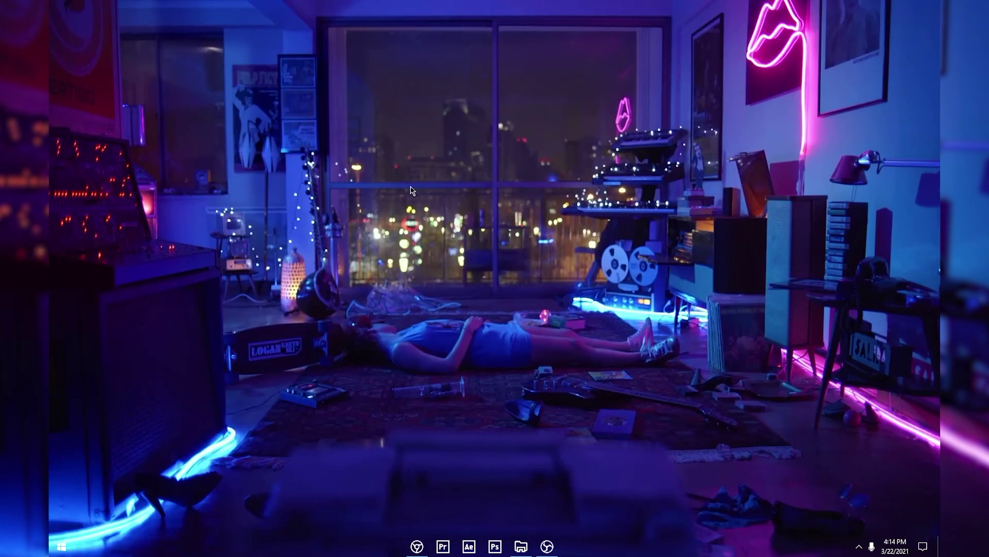